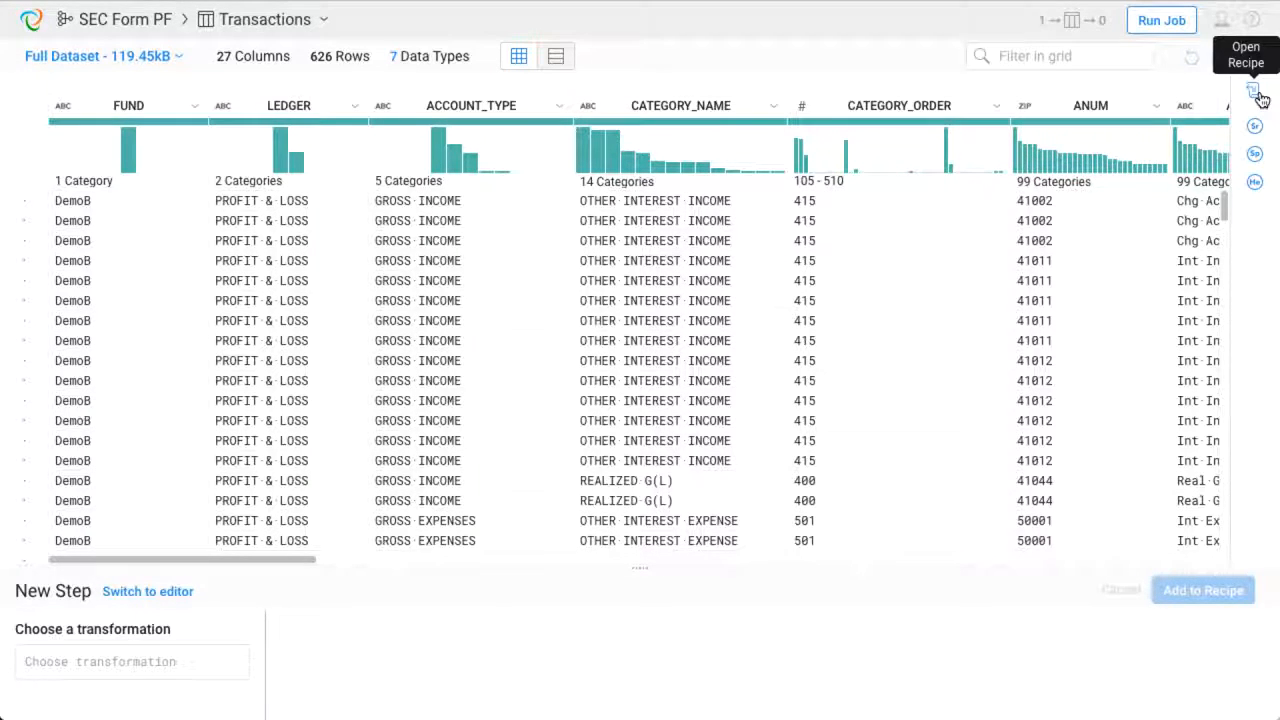
- Open the recipe panel and review its steps, toggling between descriptions and script view, then close it
left_click(1258, 94)
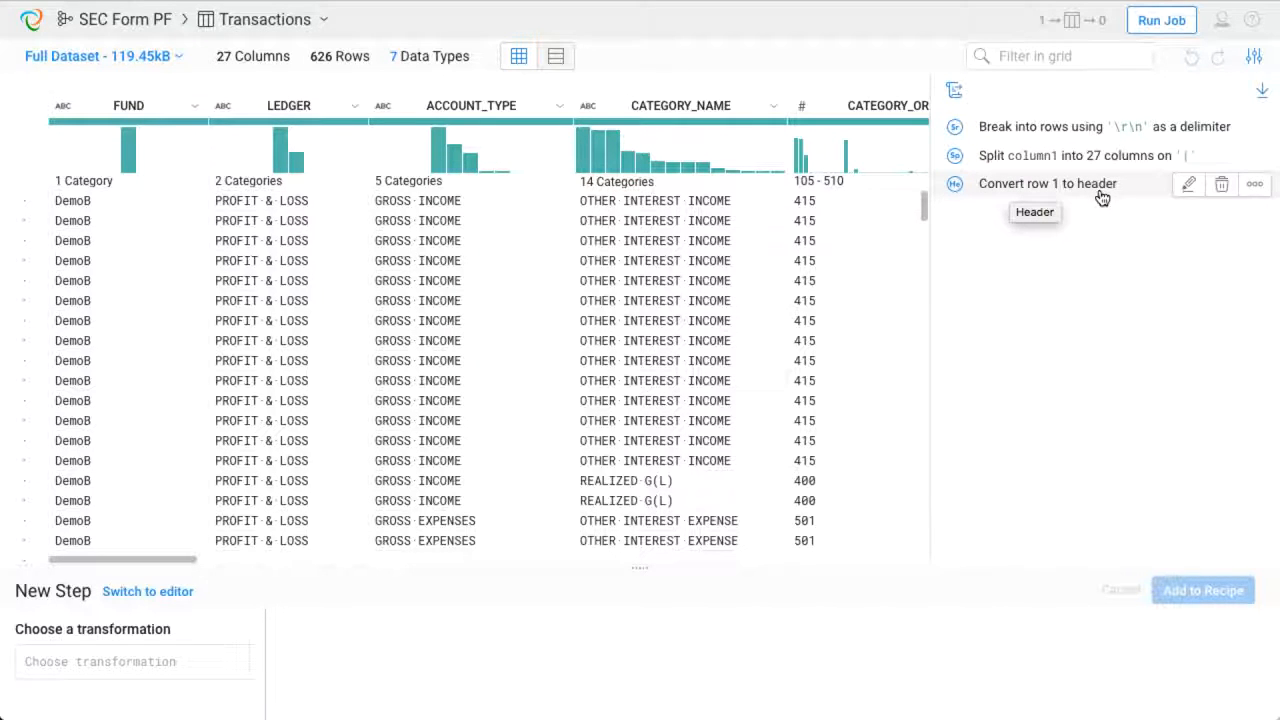
left_click(1253, 56)
left_click(1200, 174)
left_click(1197, 265)
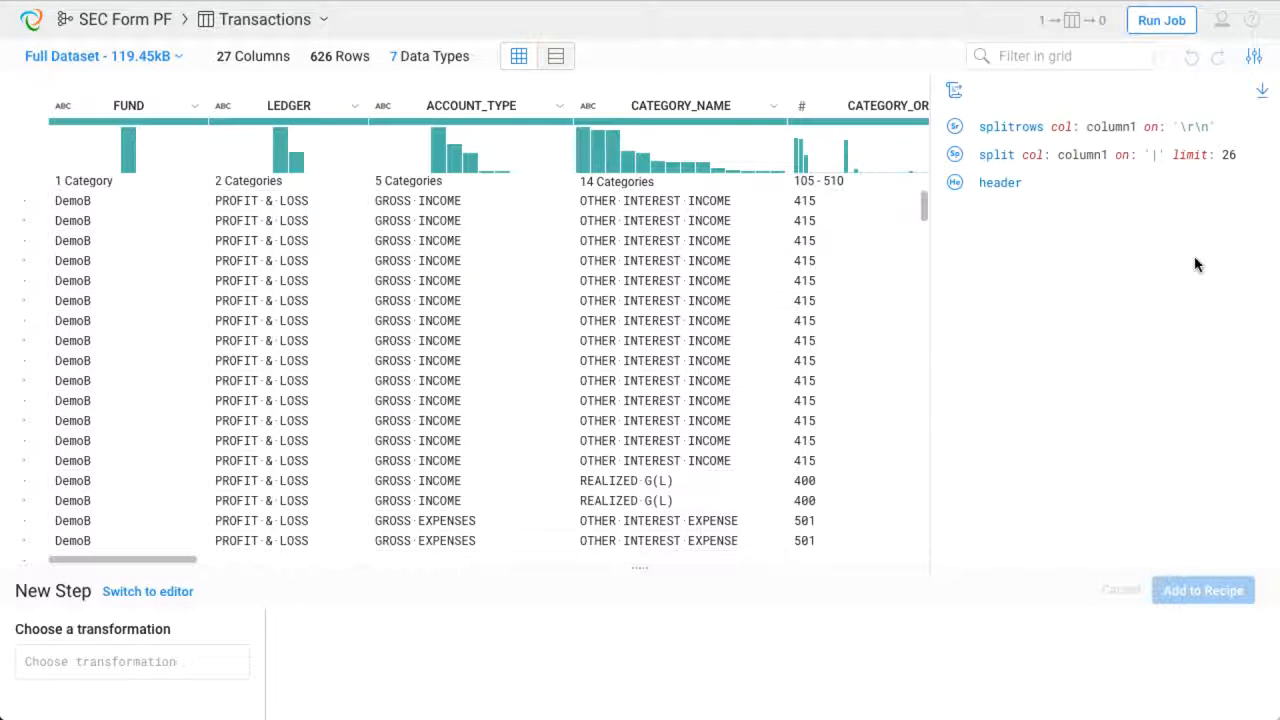
left_click(1253, 56)
left_click(1190, 186)
left_click(1150, 259)
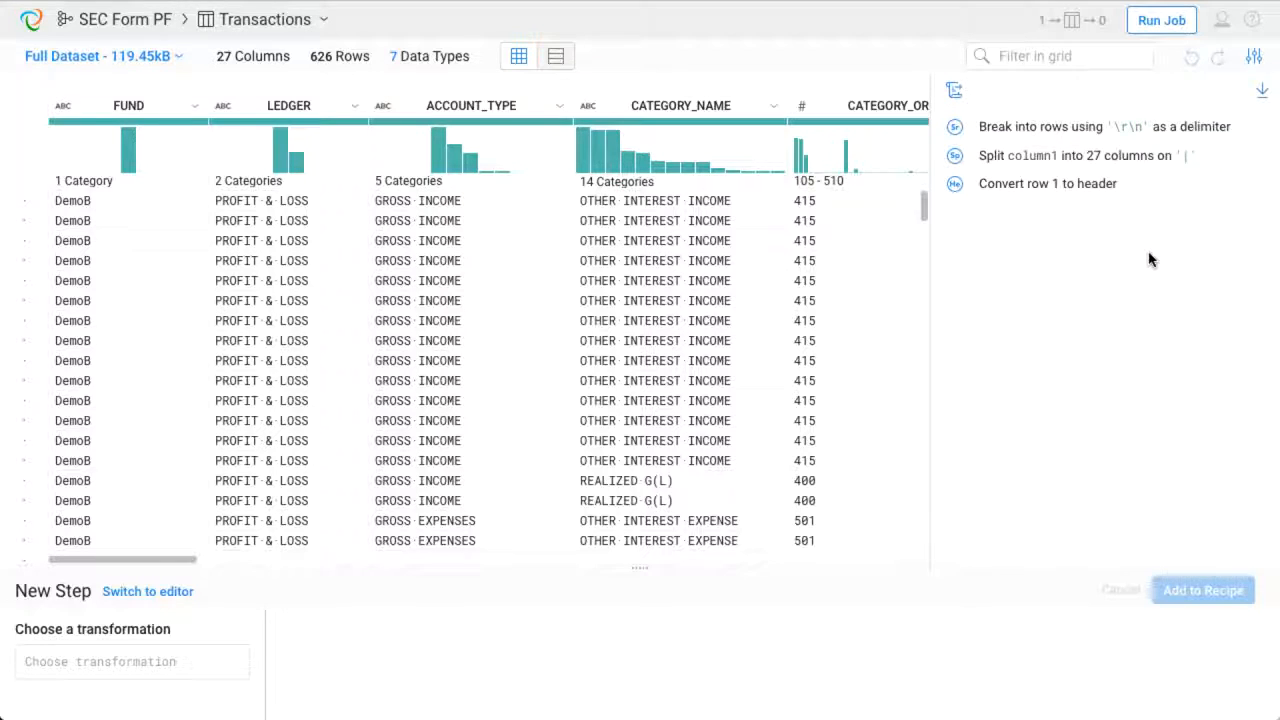
left_click(954, 90)
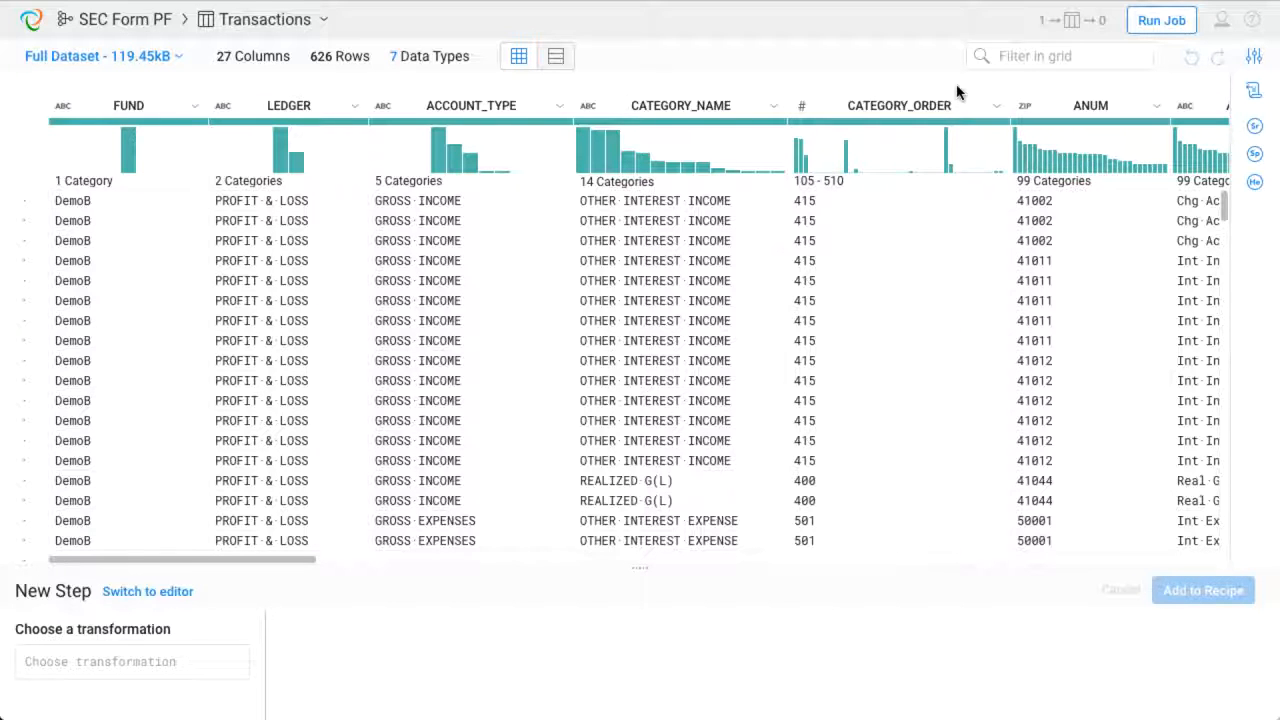
- In the column list view, drop all columns except FUND, LEDGER, ACCOUNT_TYPE, CATEGORY_NAME, ANUM, ACCOUNT_NAME, BROKER and BALANCE
left_click(555, 58)
left_click(524, 136)
left_click(521, 168)
left_click(508, 199)
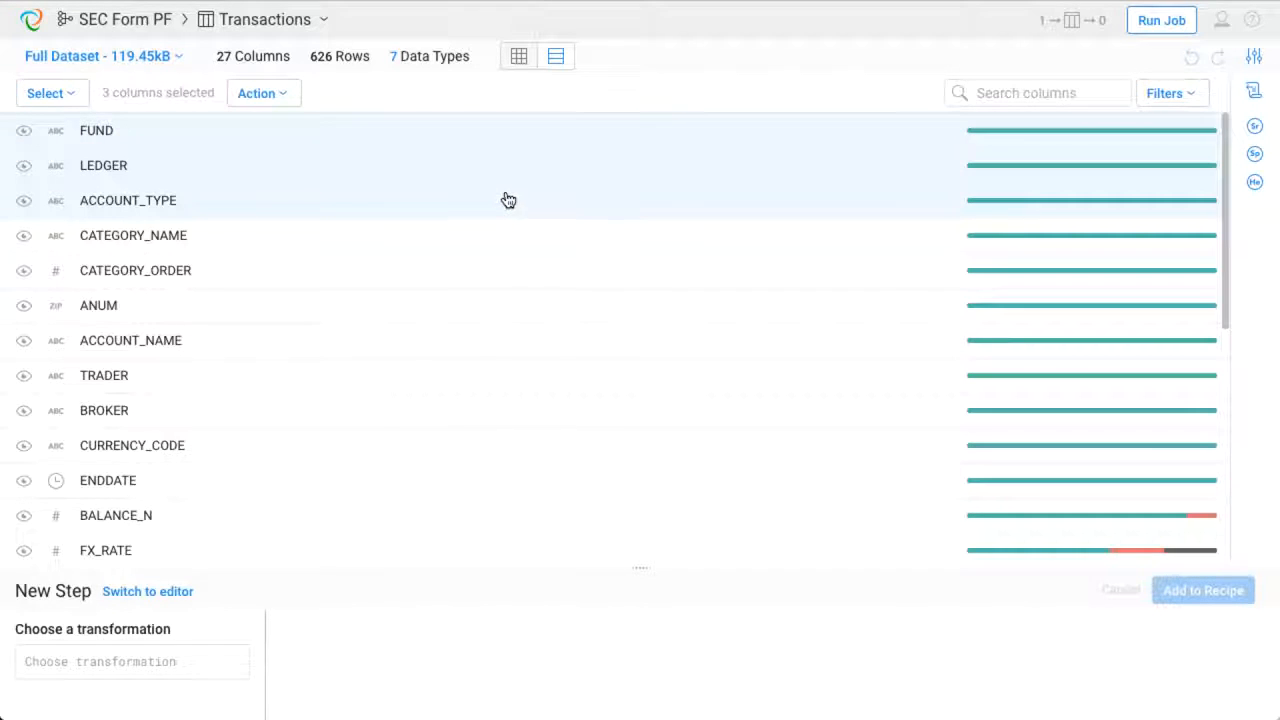
left_click(484, 248)
left_click(433, 314)
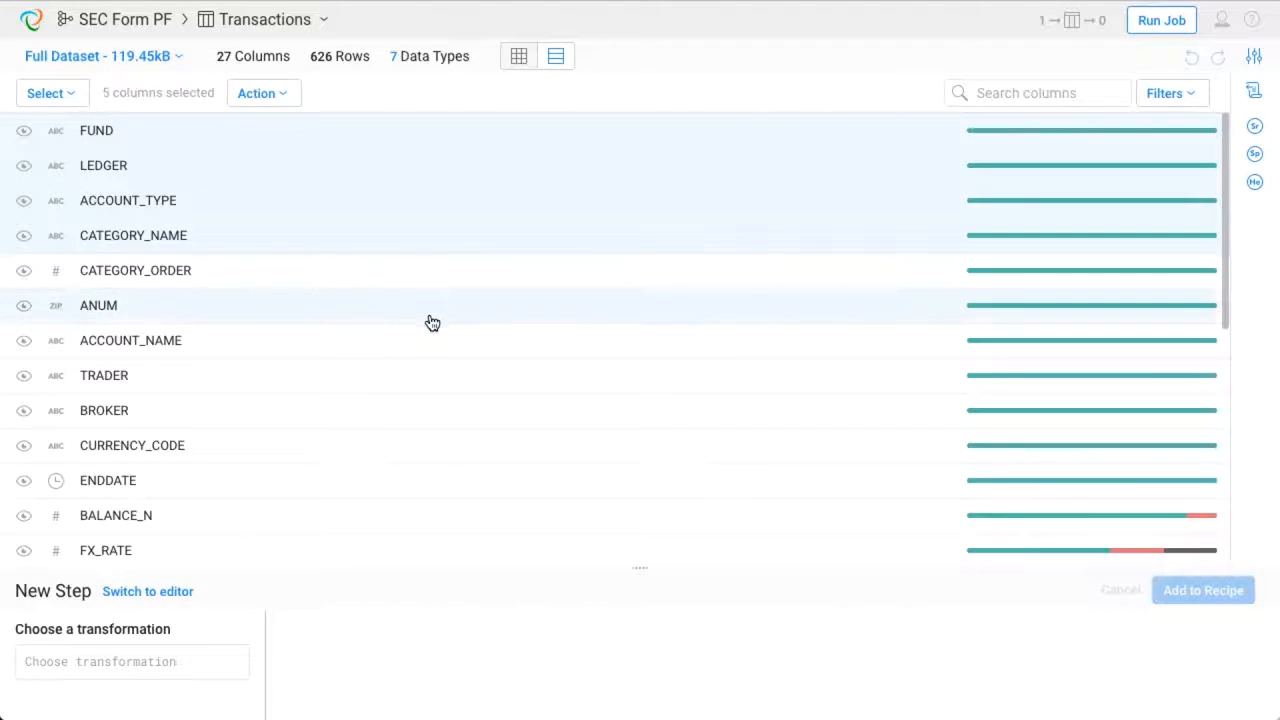
left_click(420, 340)
left_click(364, 413)
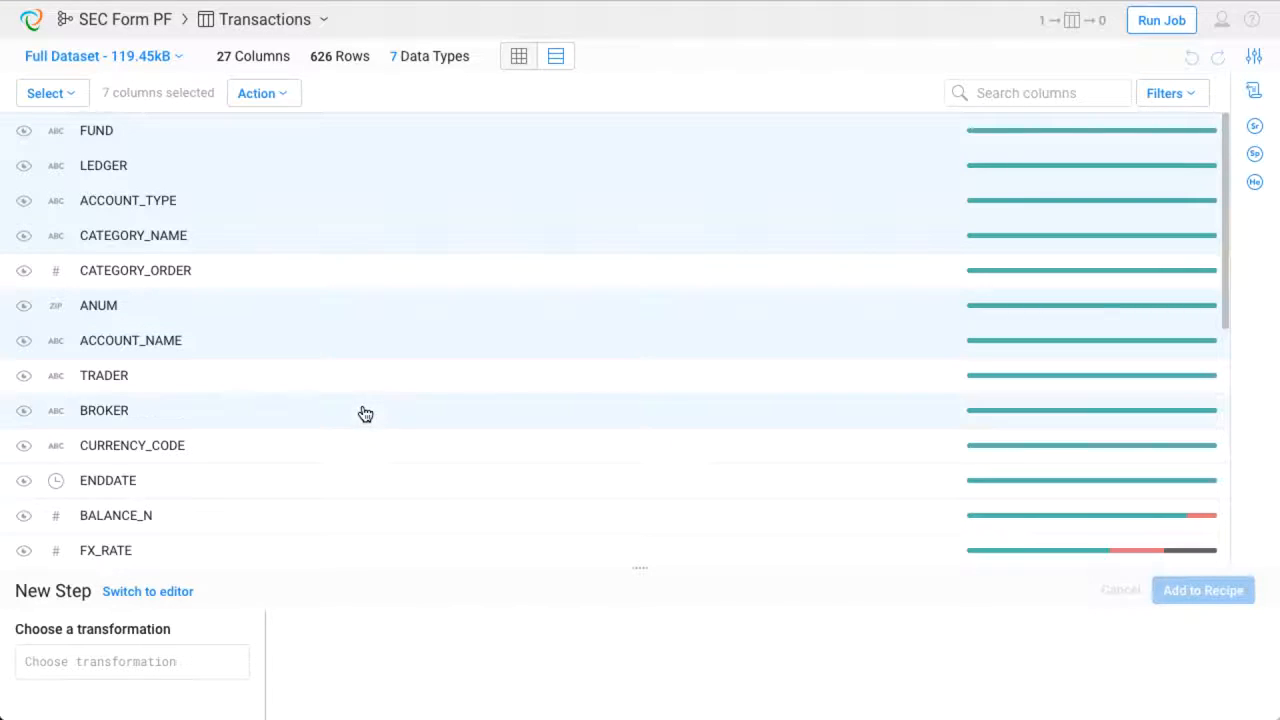
scroll(364, 413, "down", 3)
left_click(362, 405)
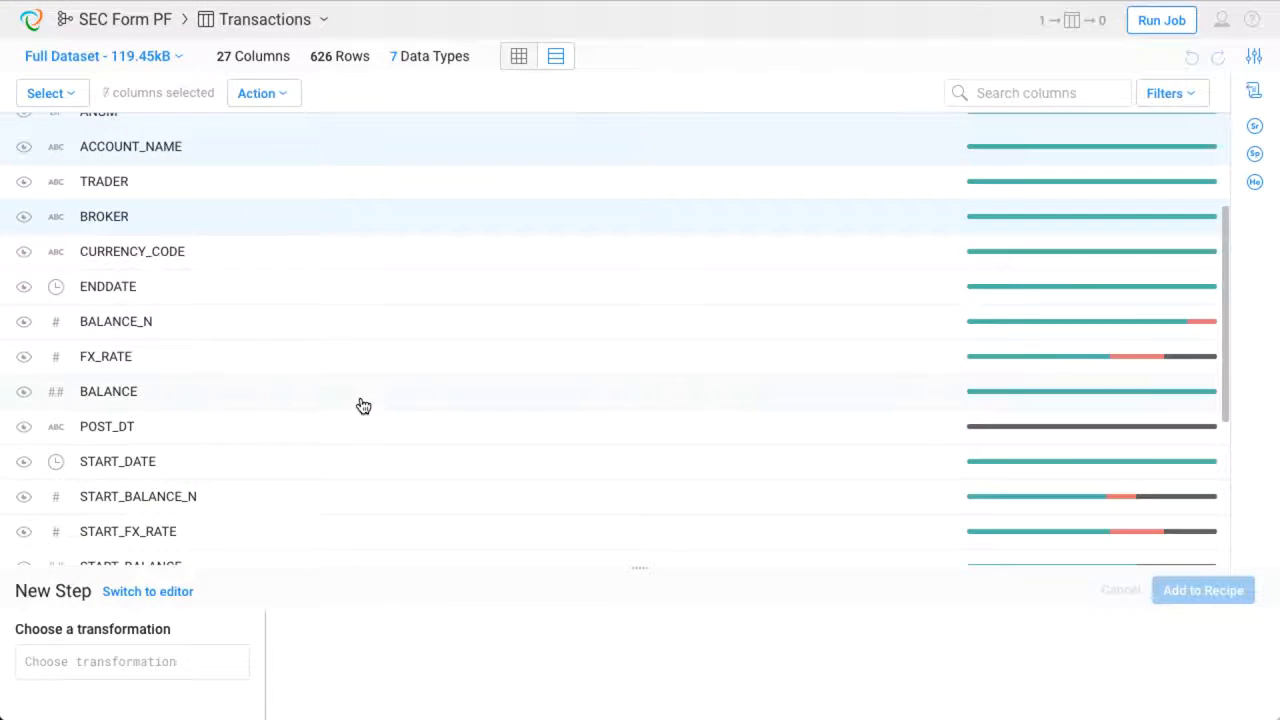
left_click(72, 99)
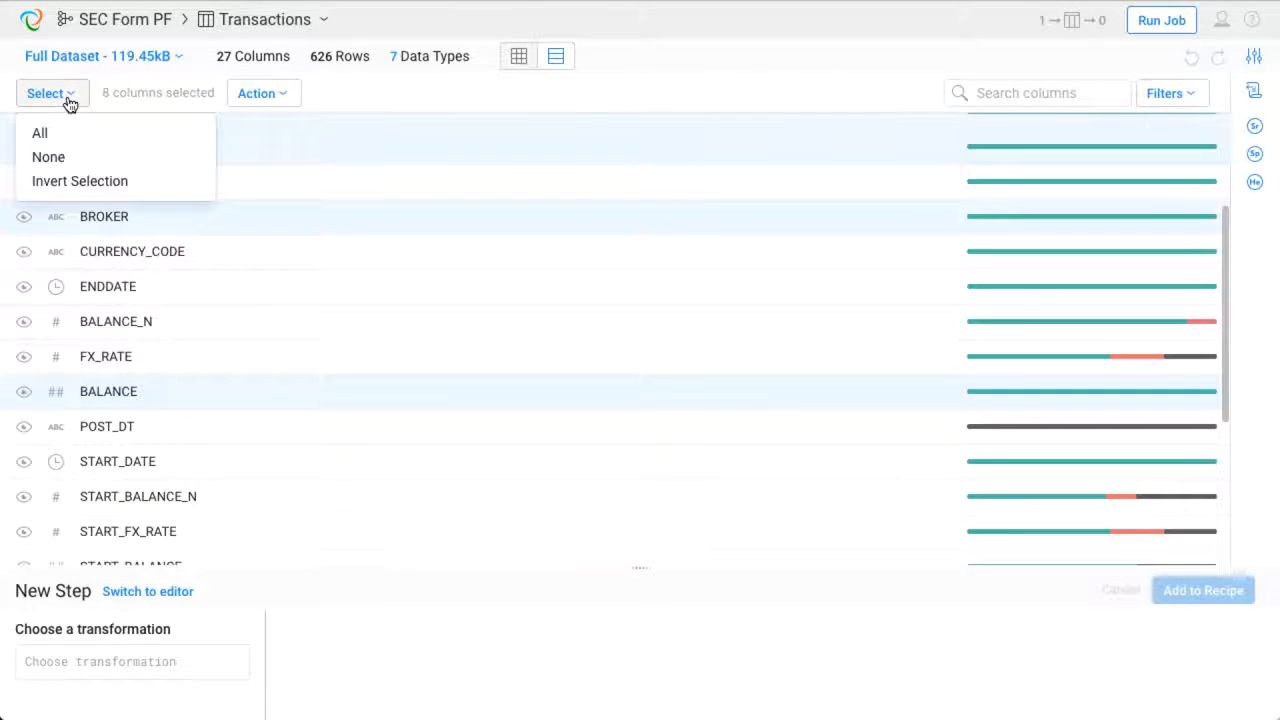
left_click(70, 181)
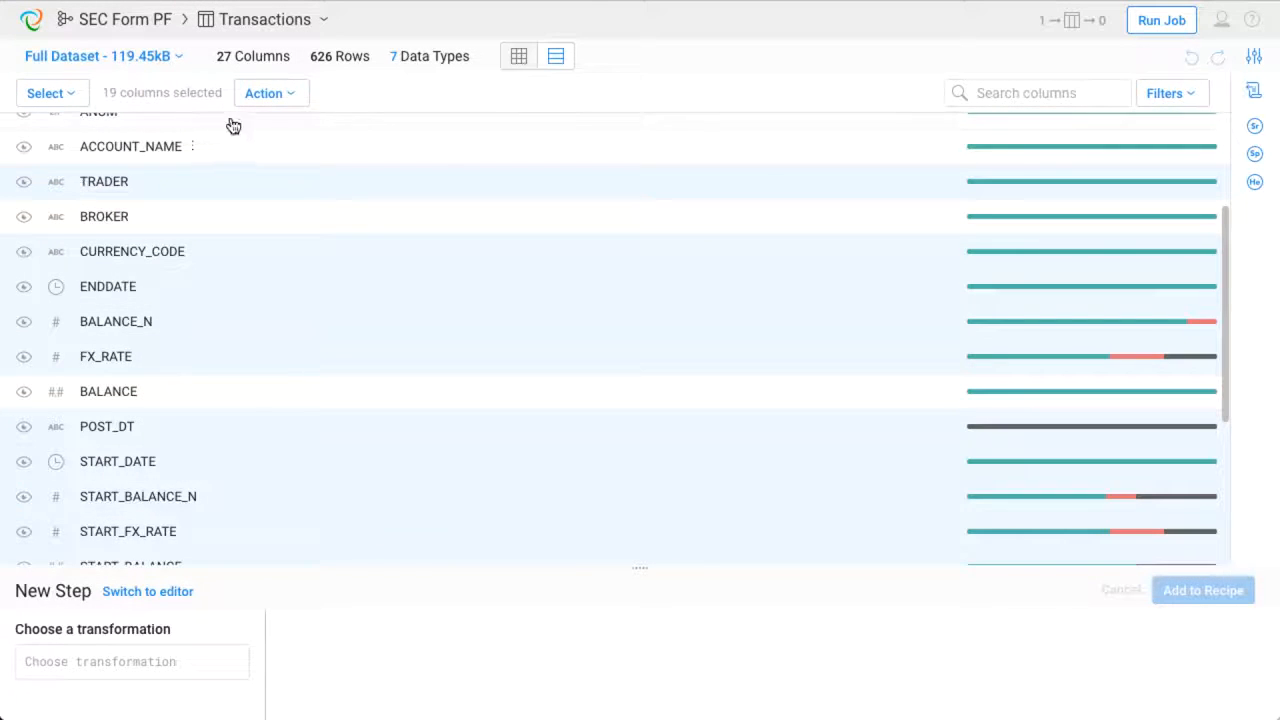
left_click(294, 98)
mouse_move(300, 157)
mouse_move(488, 164)
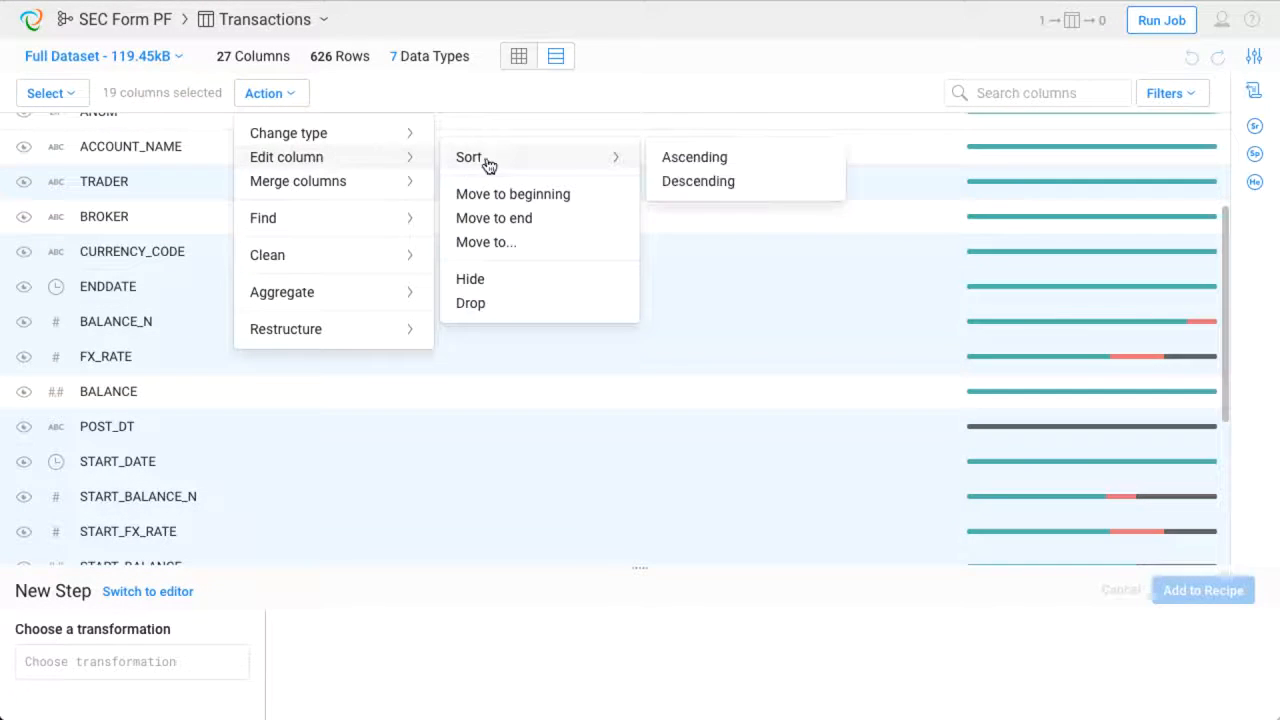
left_click(492, 308)
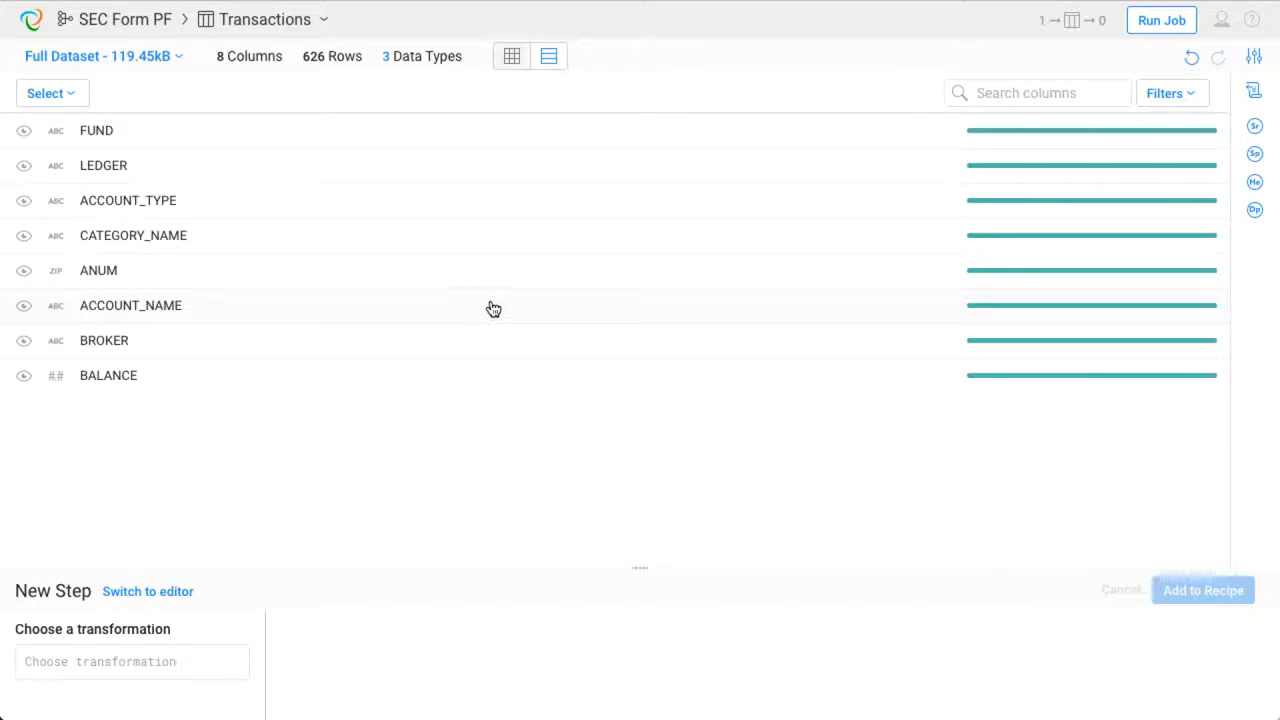
- Return to the grid and open the column details of the BALANCE column to examine its statistics and histogram
left_click(514, 60)
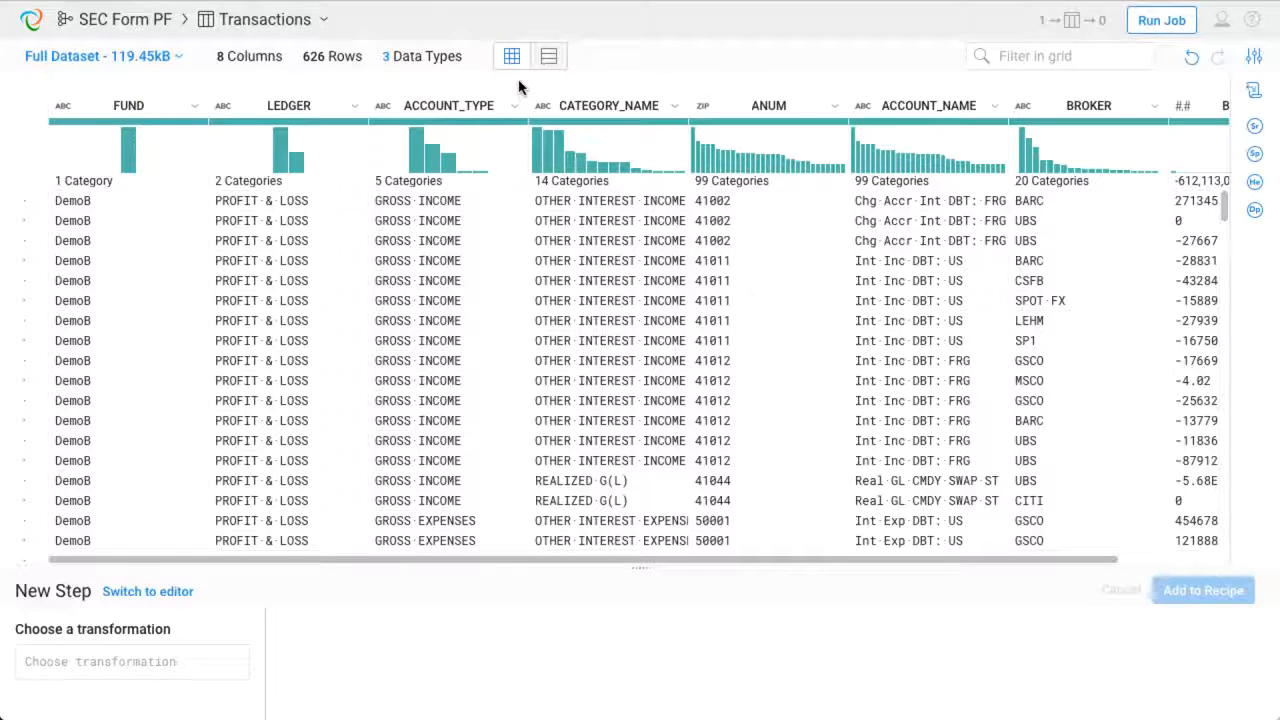
scroll(760, 130, "right", 2)
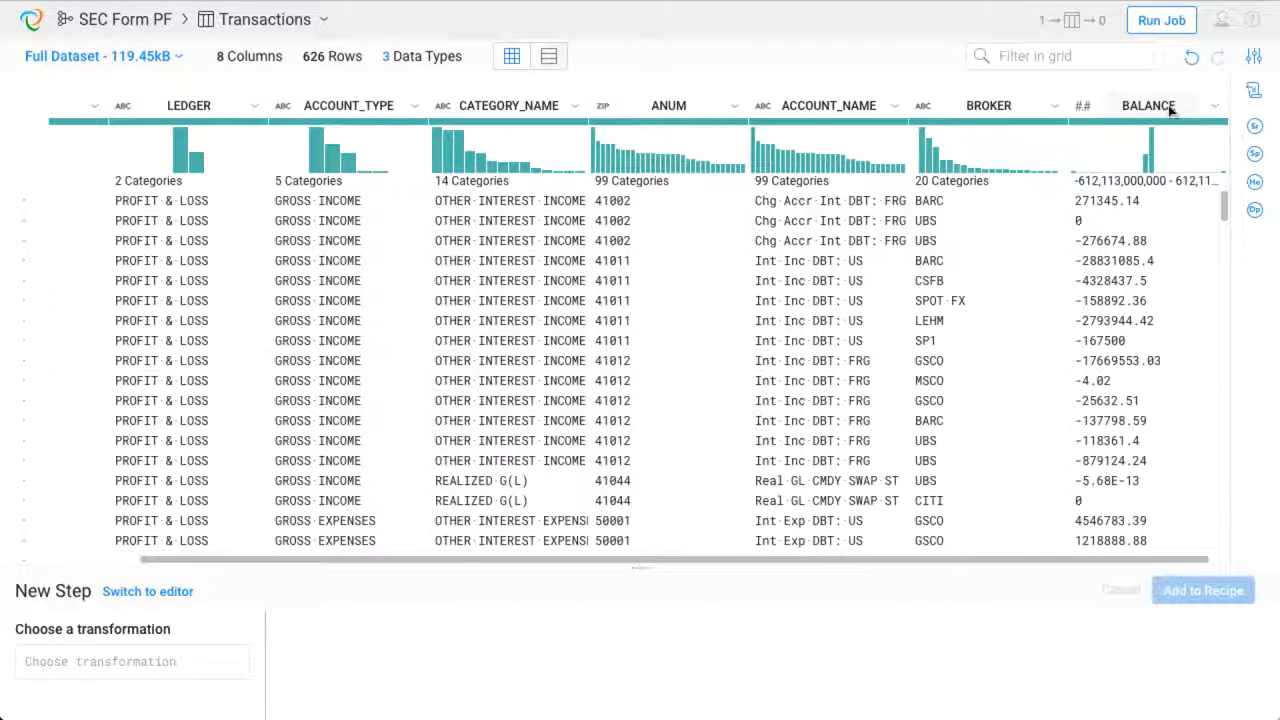
left_click(1217, 106)
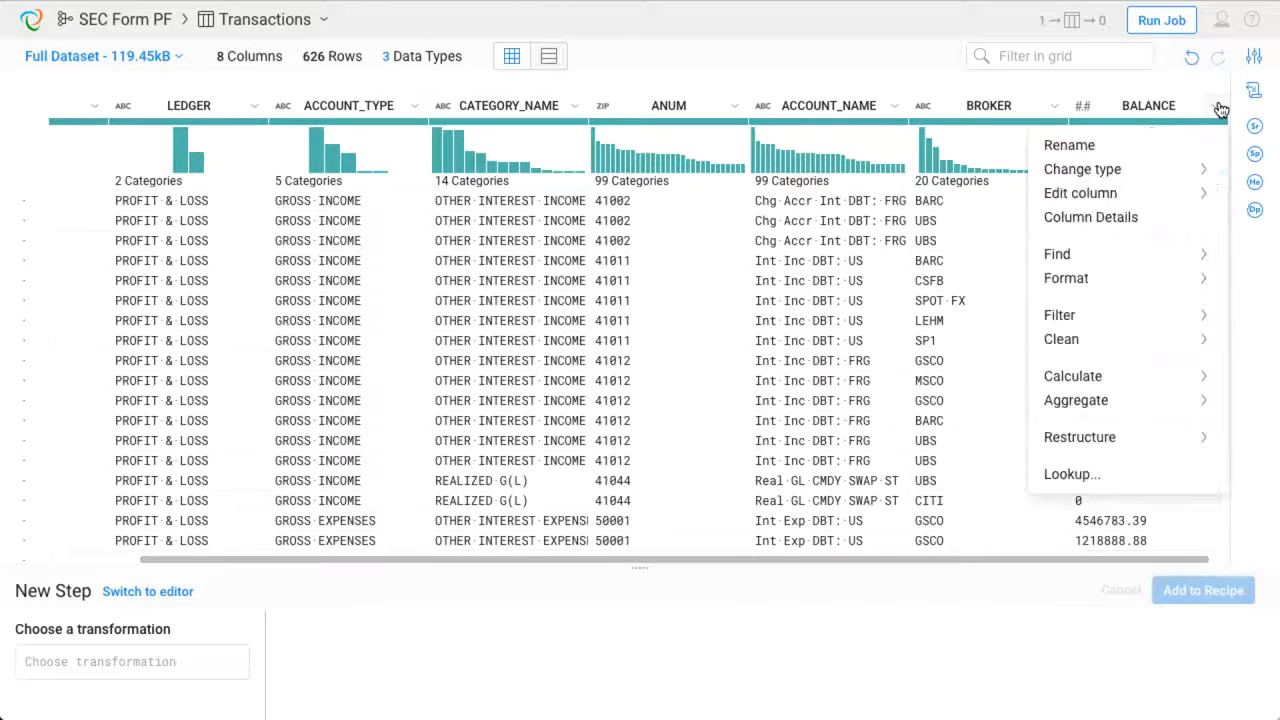
mouse_move(1172, 172)
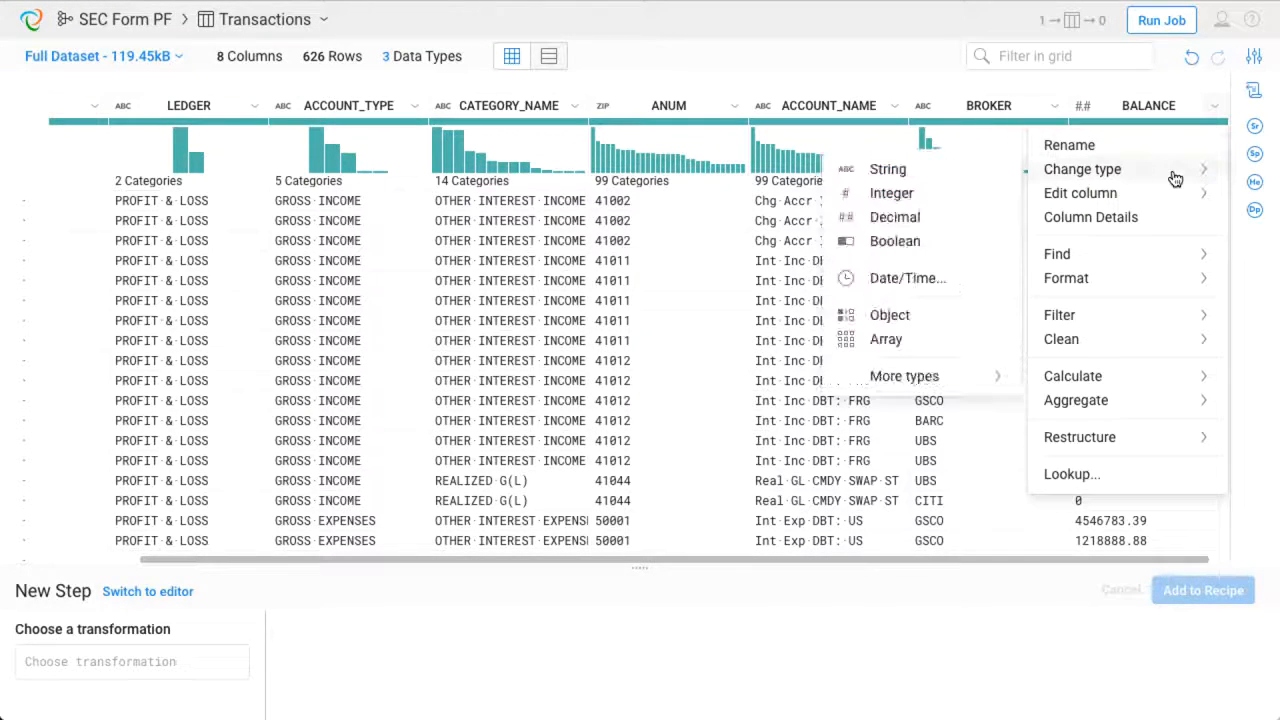
mouse_move(1128, 384)
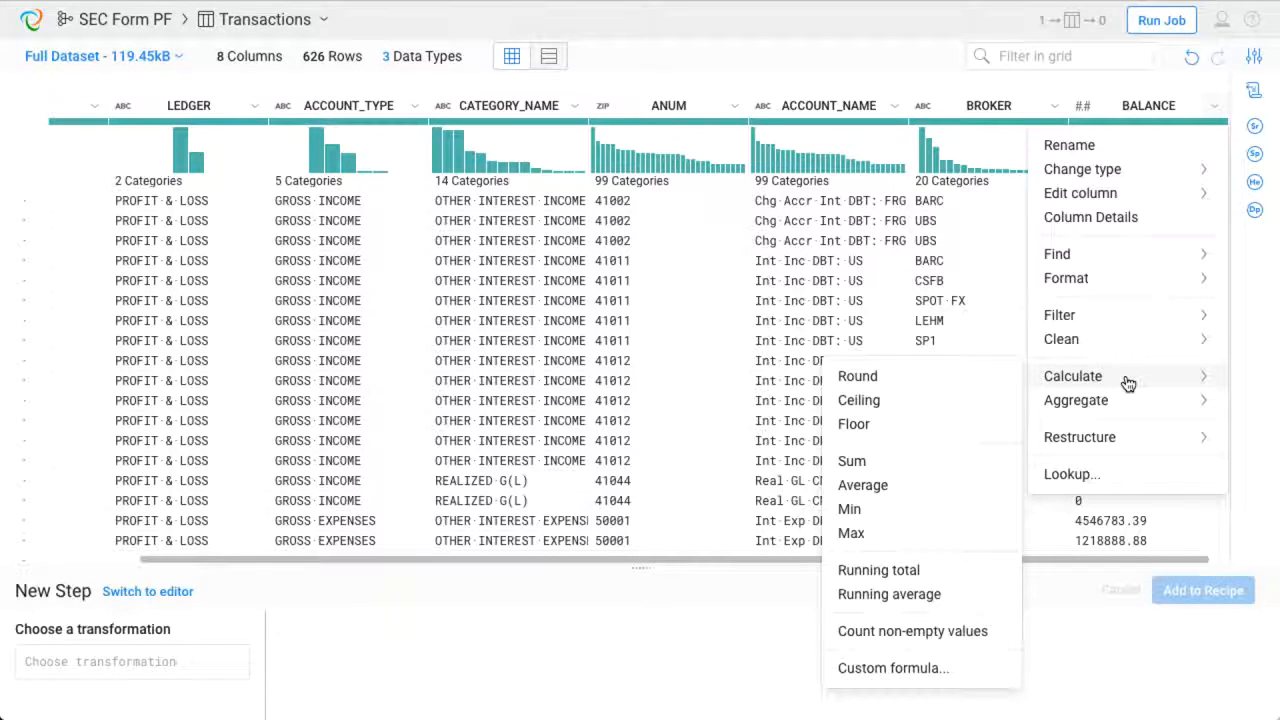
left_click(1115, 222)
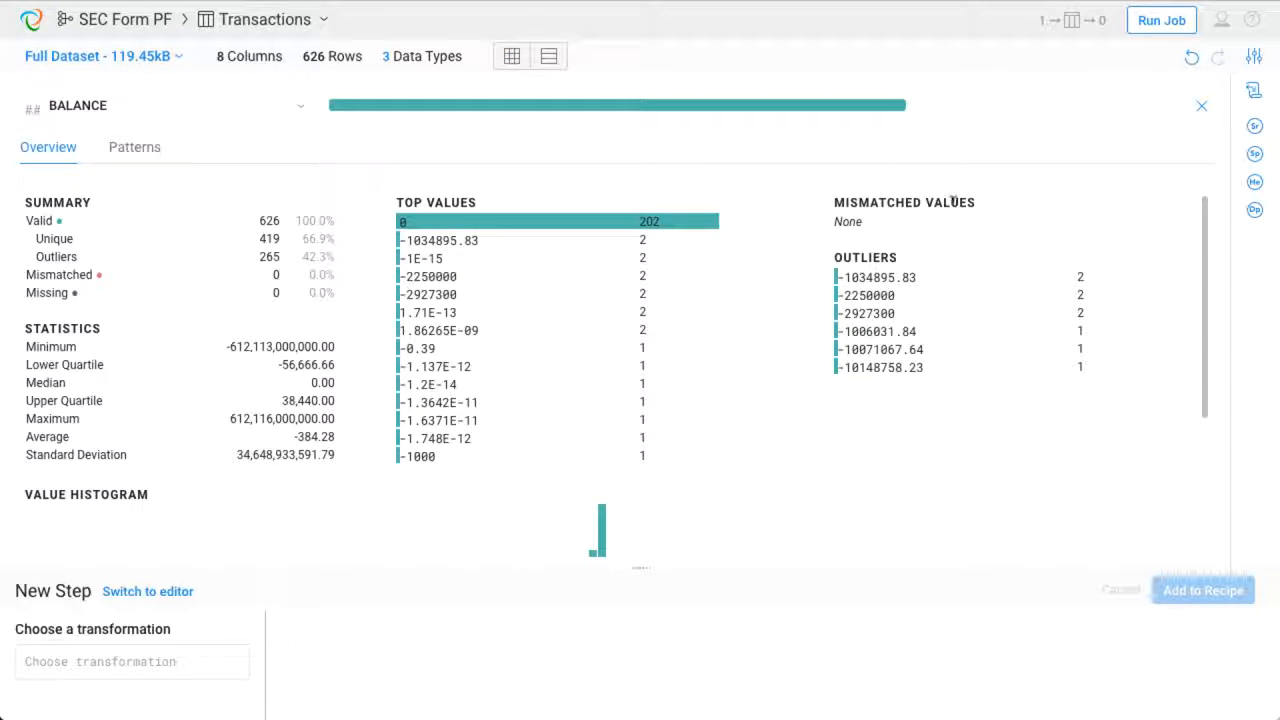
scroll(888, 253, "down", 3)
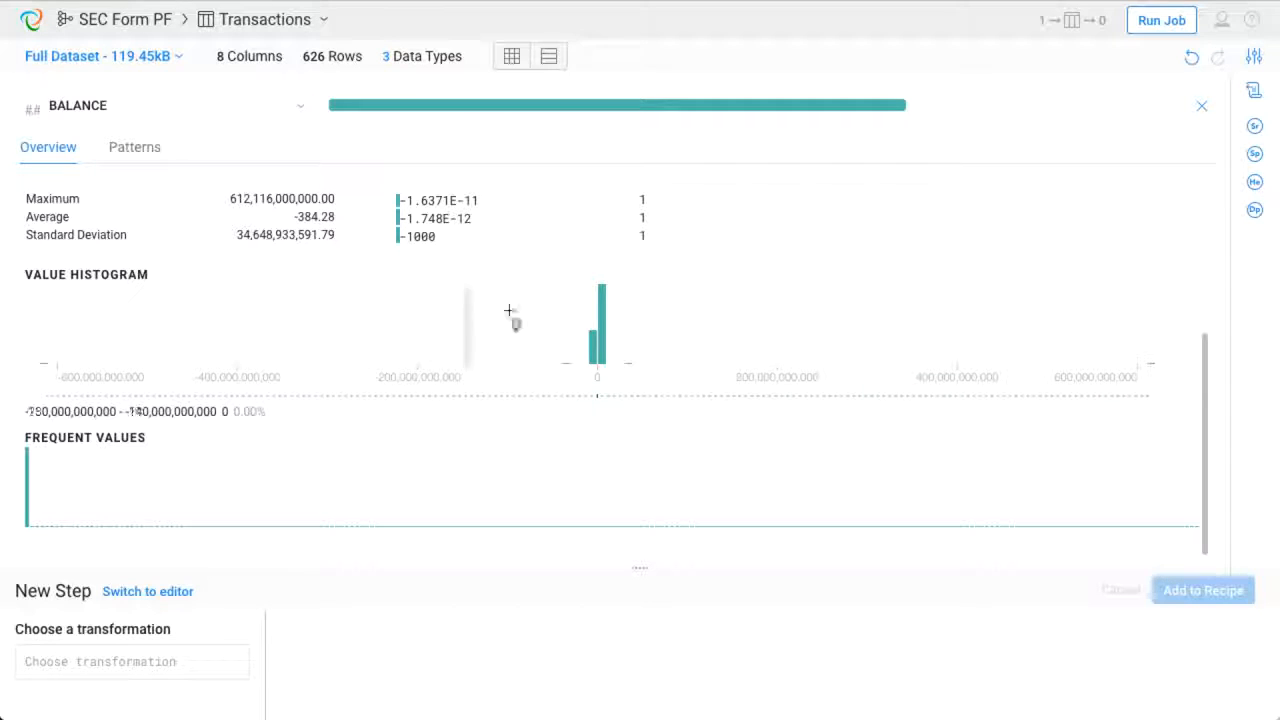
- Keep only rows where BALANCE is at least 0 by editing the histogram suggestion's condition to (0 <= BALANCE)
mouse_move(752, 332)
left_mouse_down()
mouse_move(1157, 349)
mouse_move(1159, 336)
left_mouse_up()
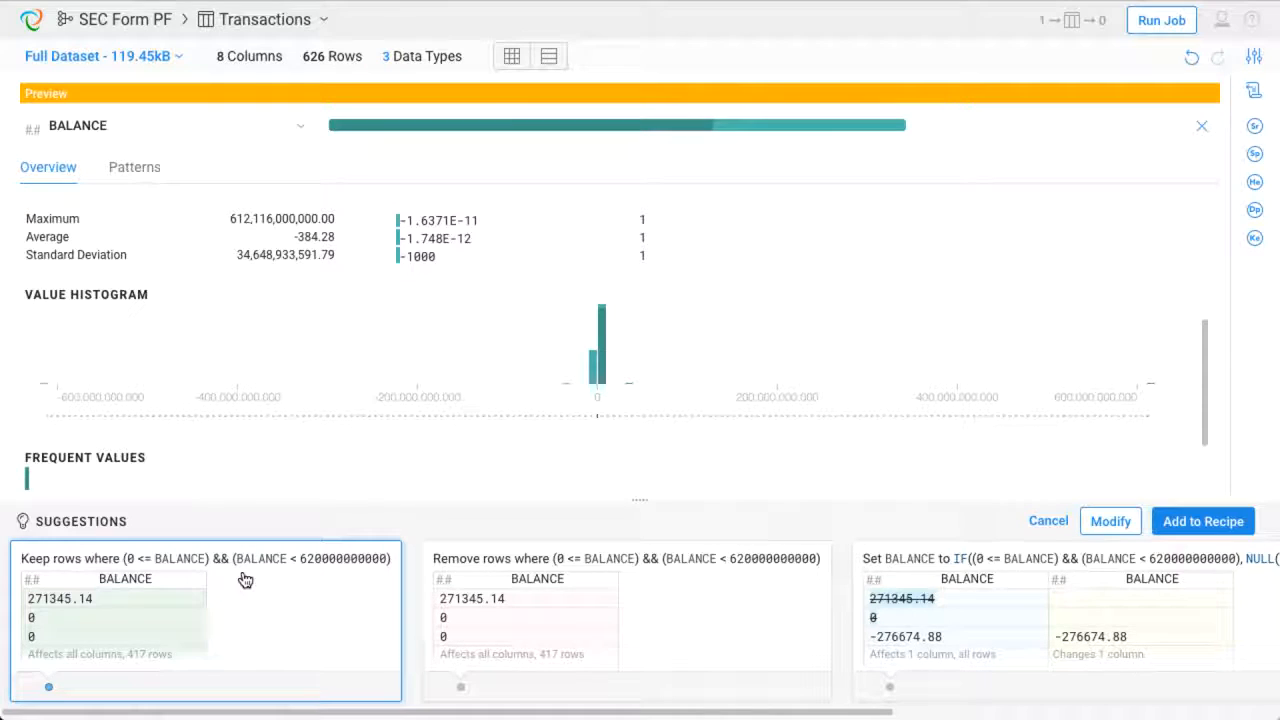
left_click(1096, 523)
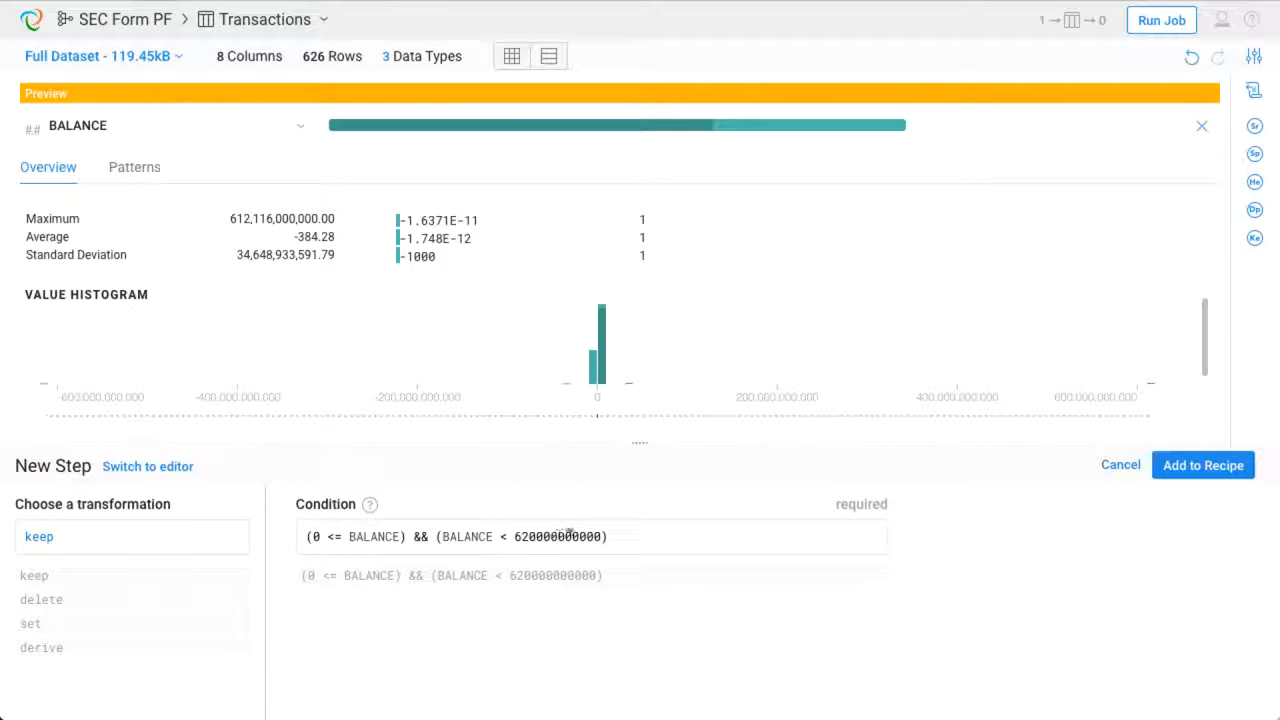
left_click_drag(603, 536, 407, 536)
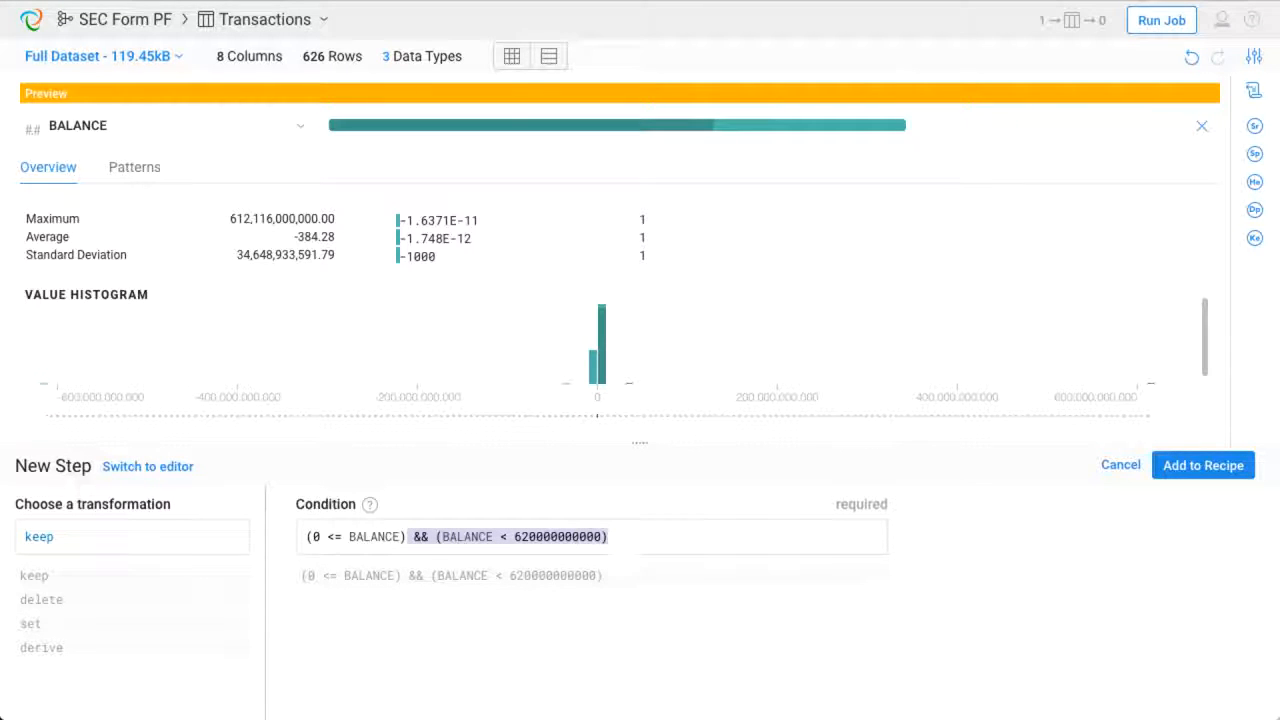
key("BackSpace")
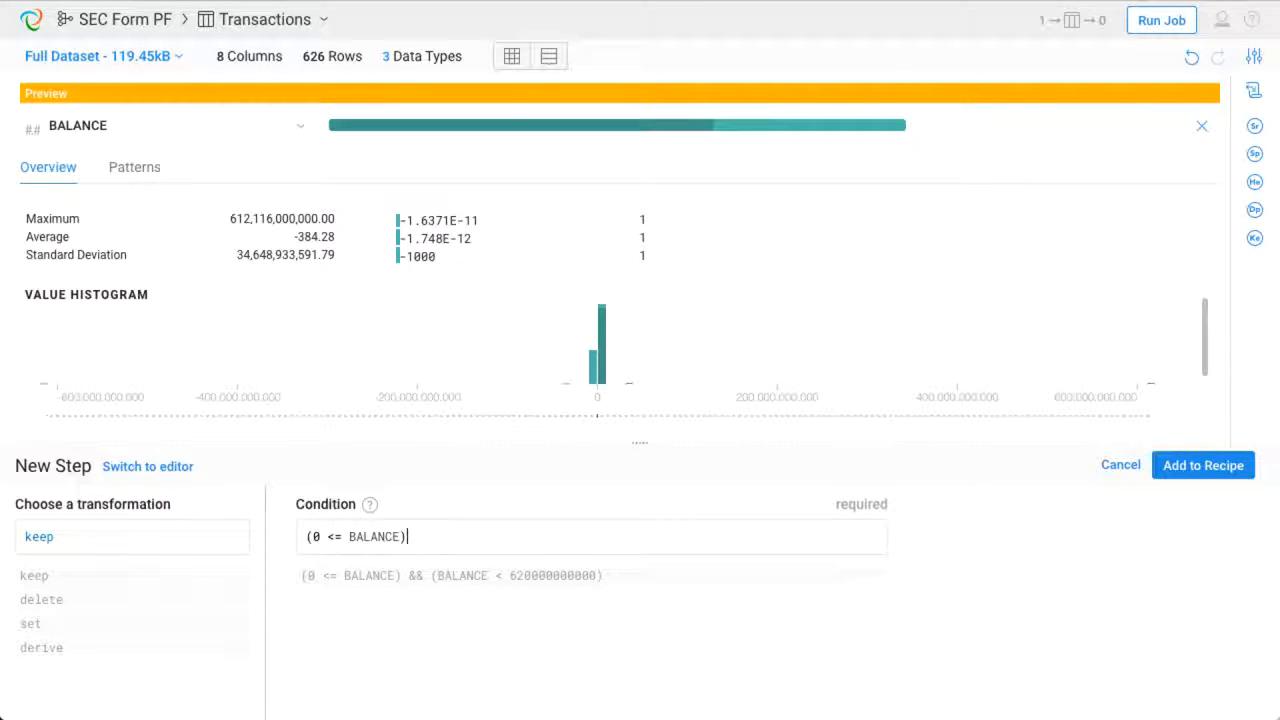
left_click(1173, 475)
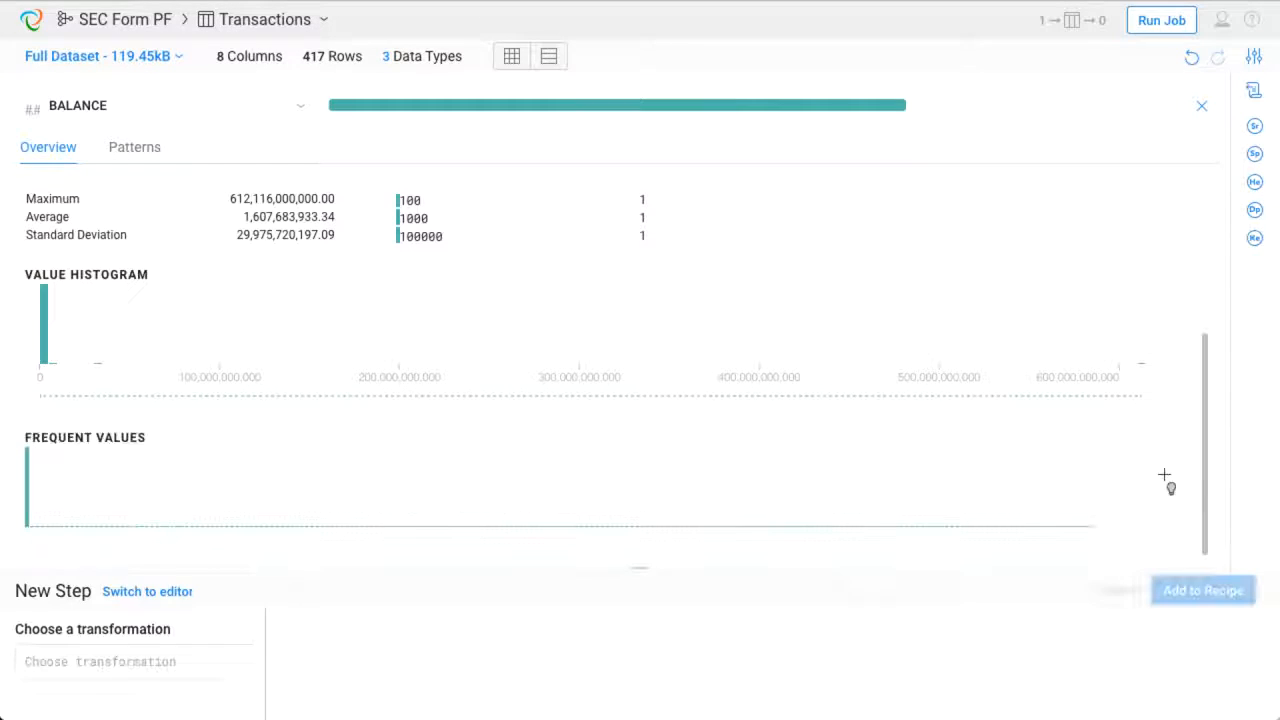
left_click(1202, 112)
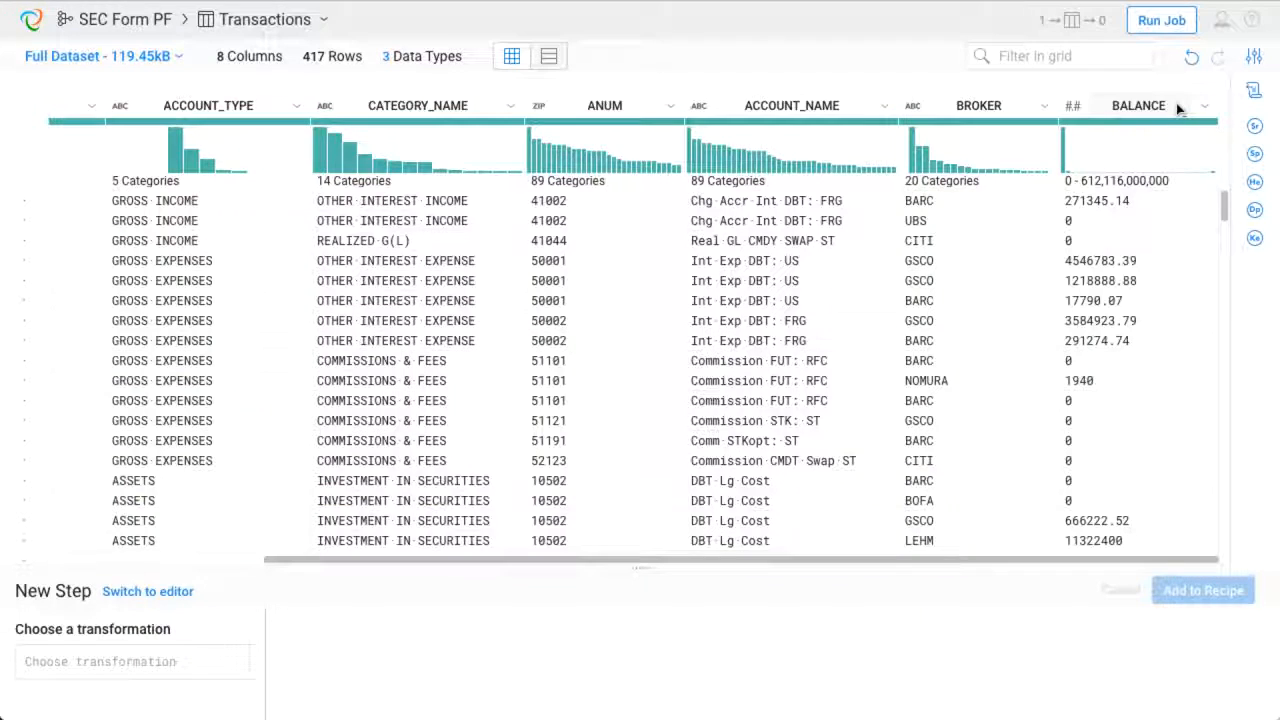
- Add a new column with sum(BALANCE) grouped by ACCOUNT_NAME from the suggestions for those two columns
left_click(815, 108)
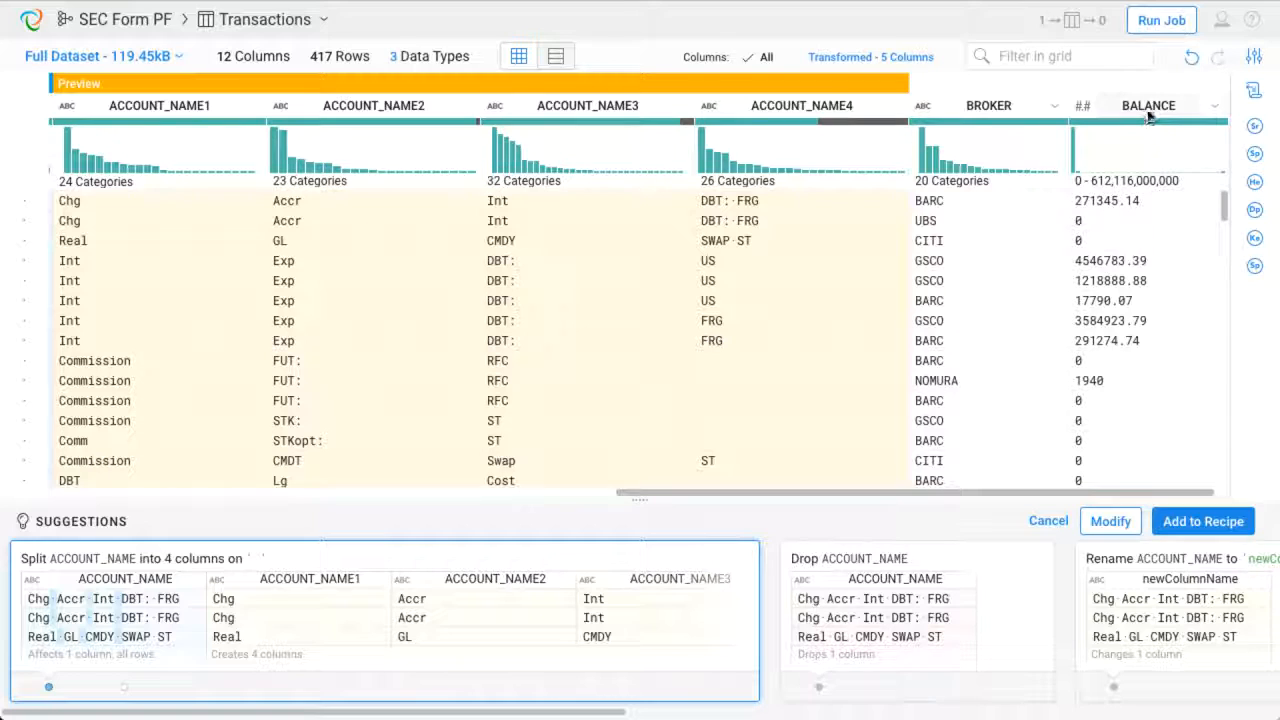
left_click(1148, 110, "ctrl")
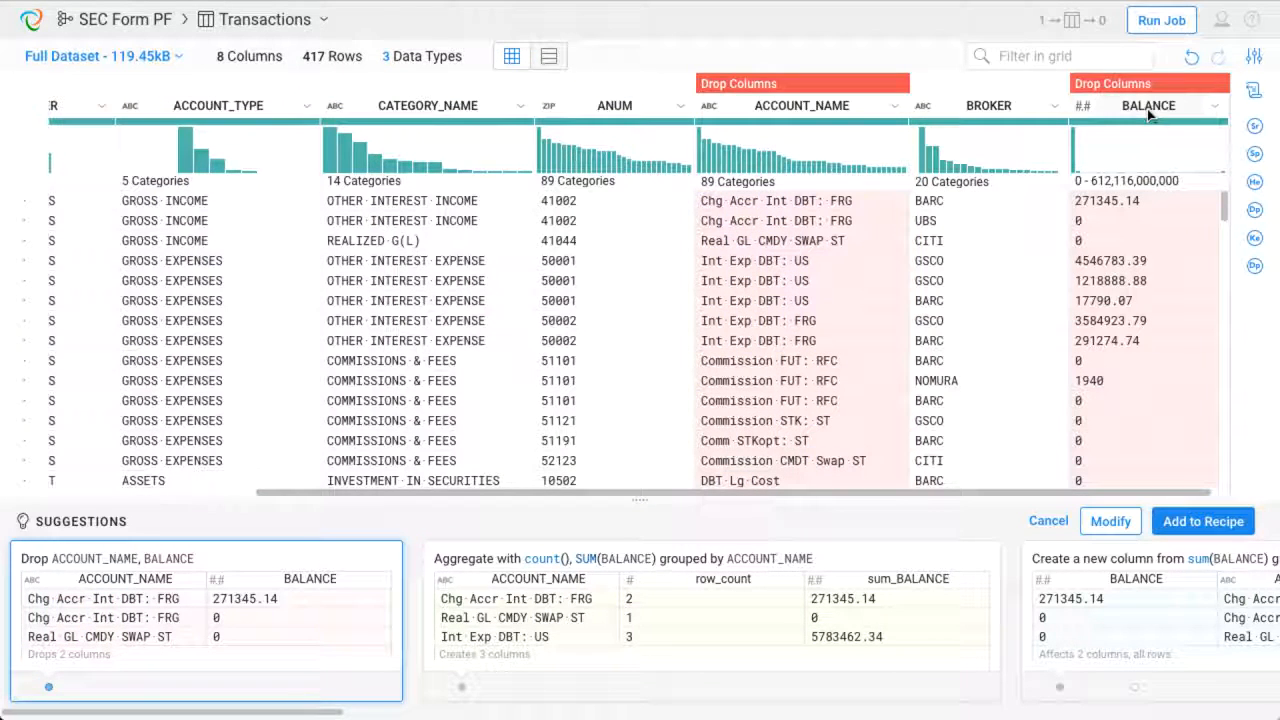
left_click(658, 595)
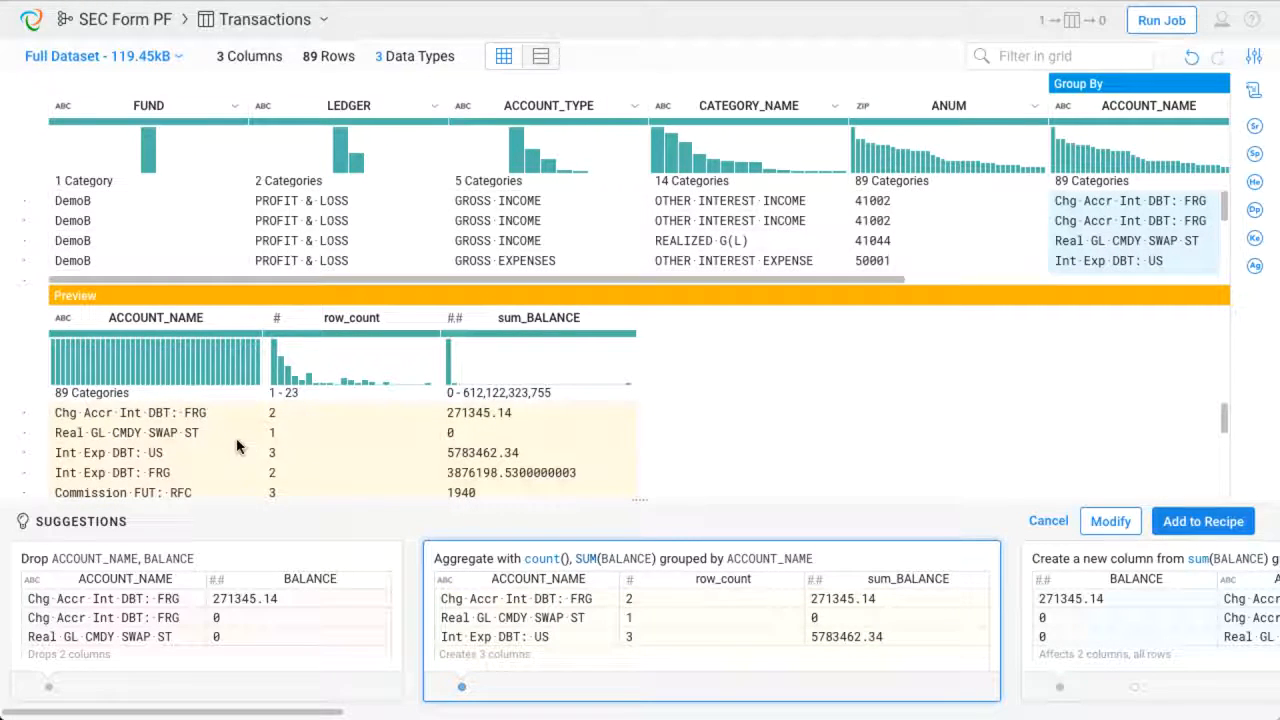
scroll(214, 444, "down", 10)
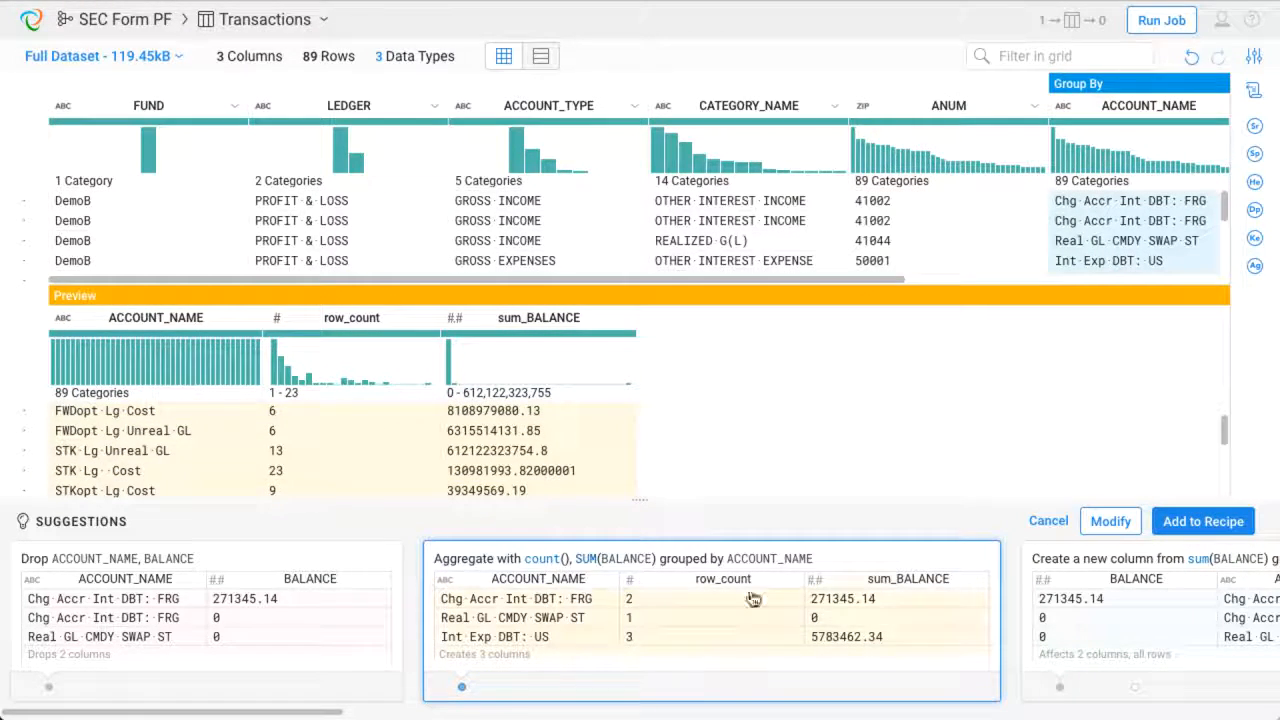
scroll(908, 604, "right", 5)
scroll(908, 604, "right", 1)
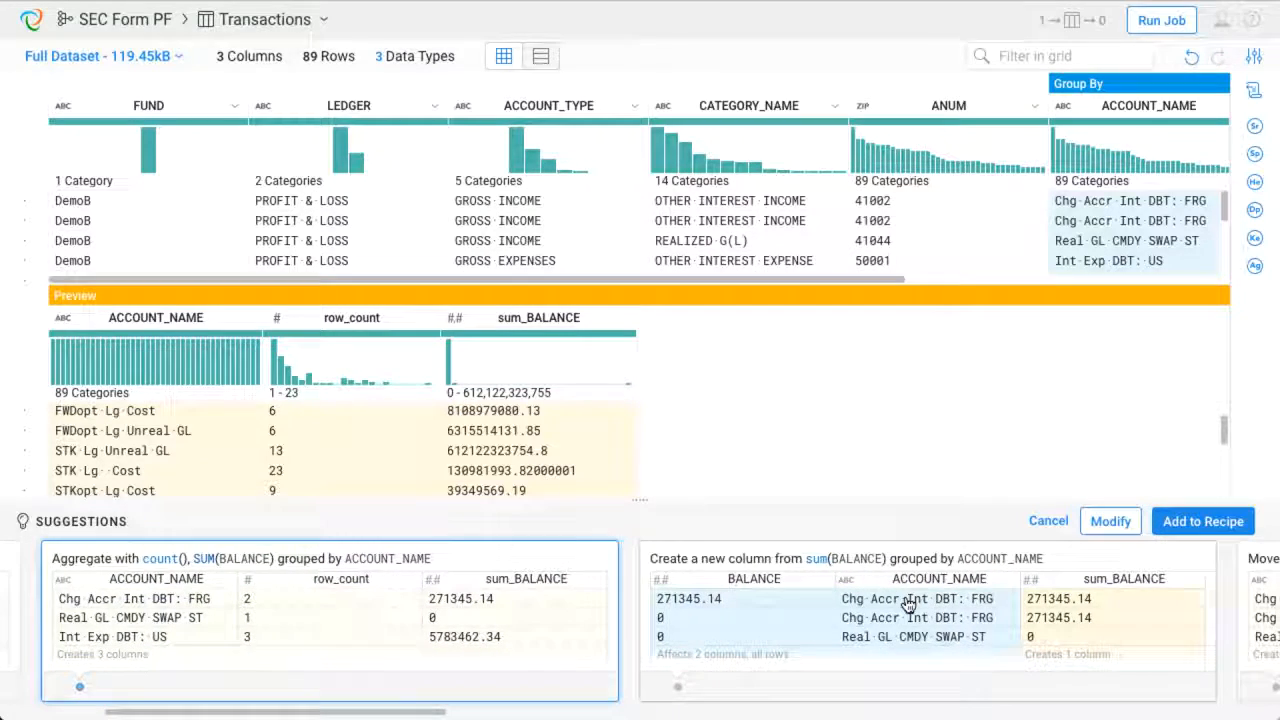
left_click(928, 600)
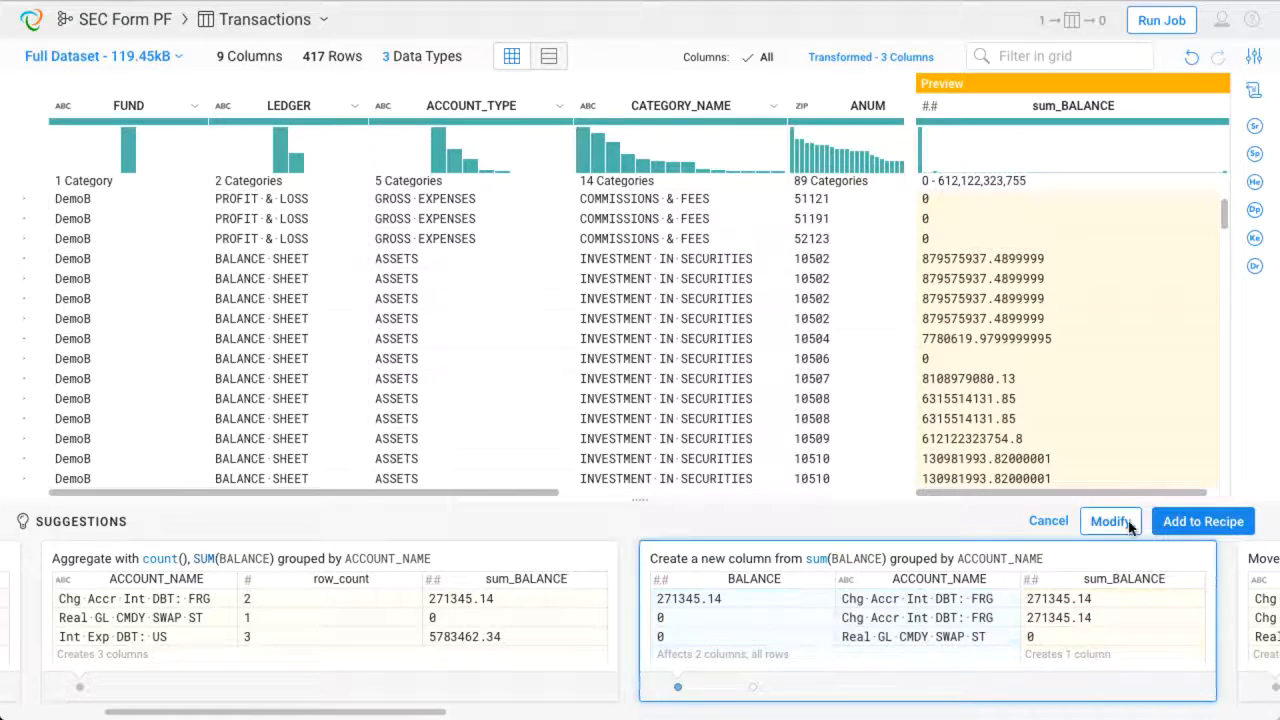
left_click(1197, 522)
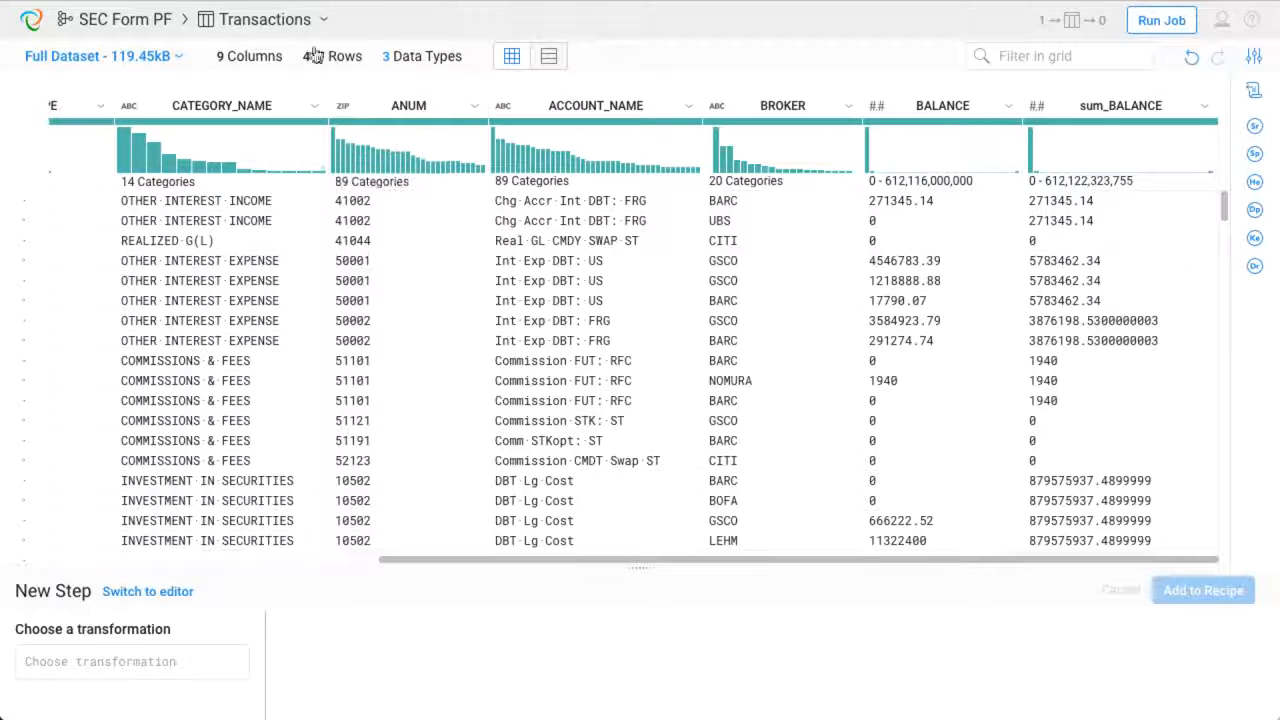
- Switch to the Dividends dataset and open its recipe
left_click(266, 19)
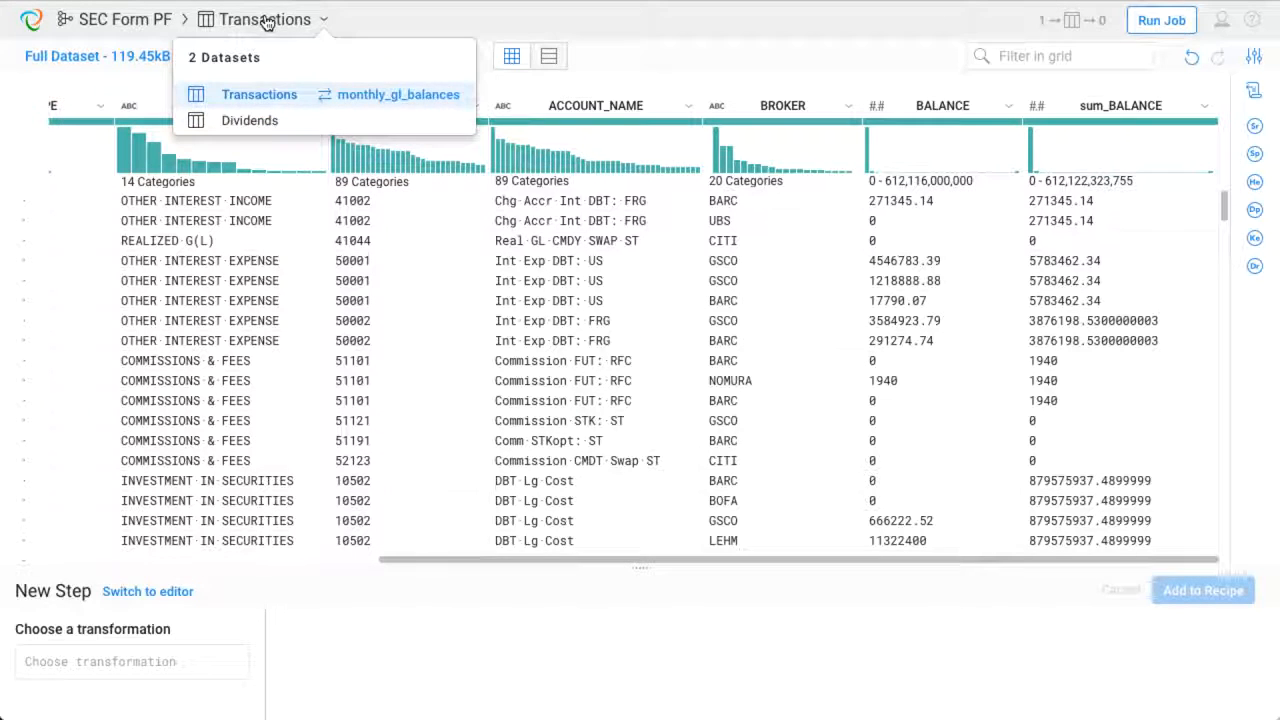
left_click(249, 120)
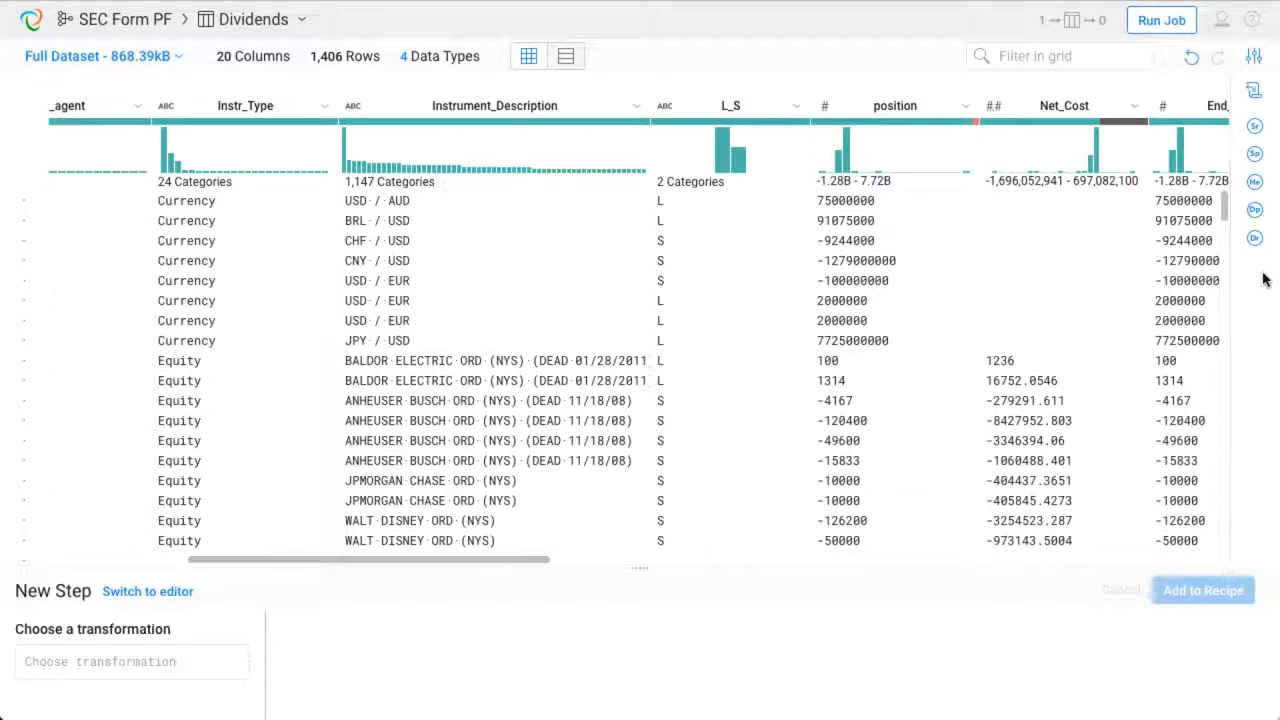
left_click(1255, 92)
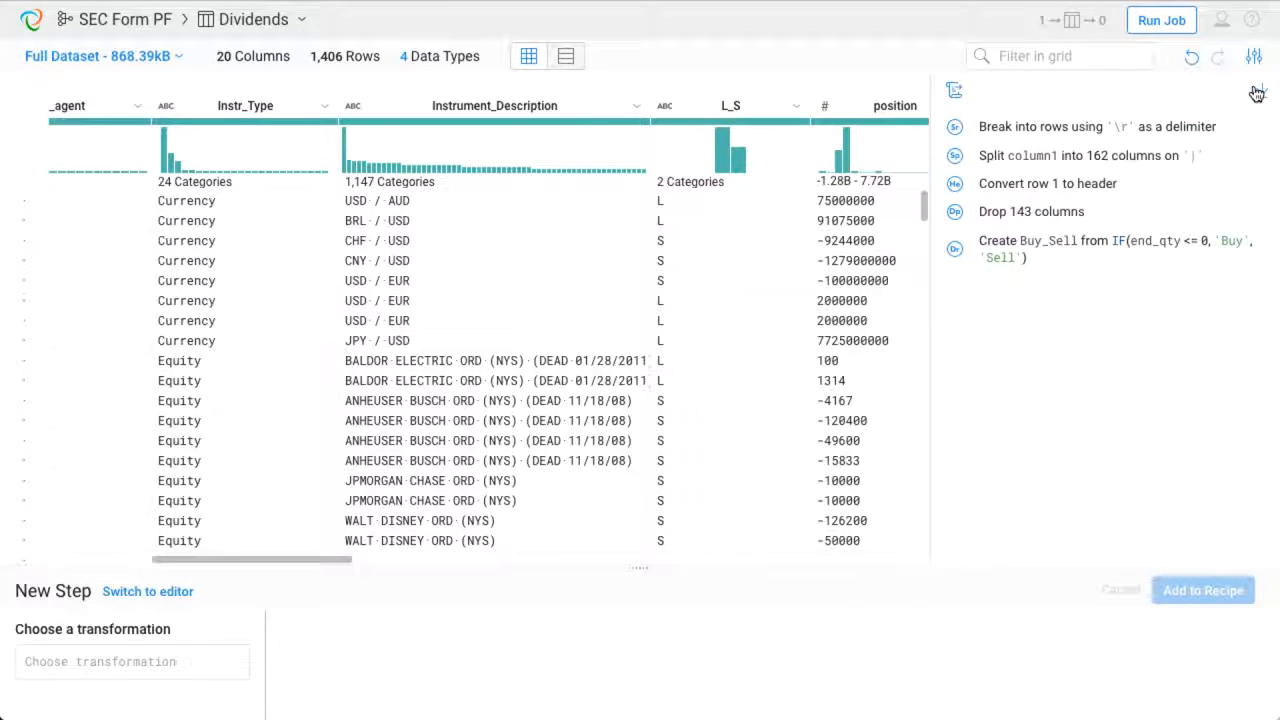
- Review the Dividends recipe steps in turn, reopening the Buy_Sell derive step and saving it unchanged
left_click(1093, 190)
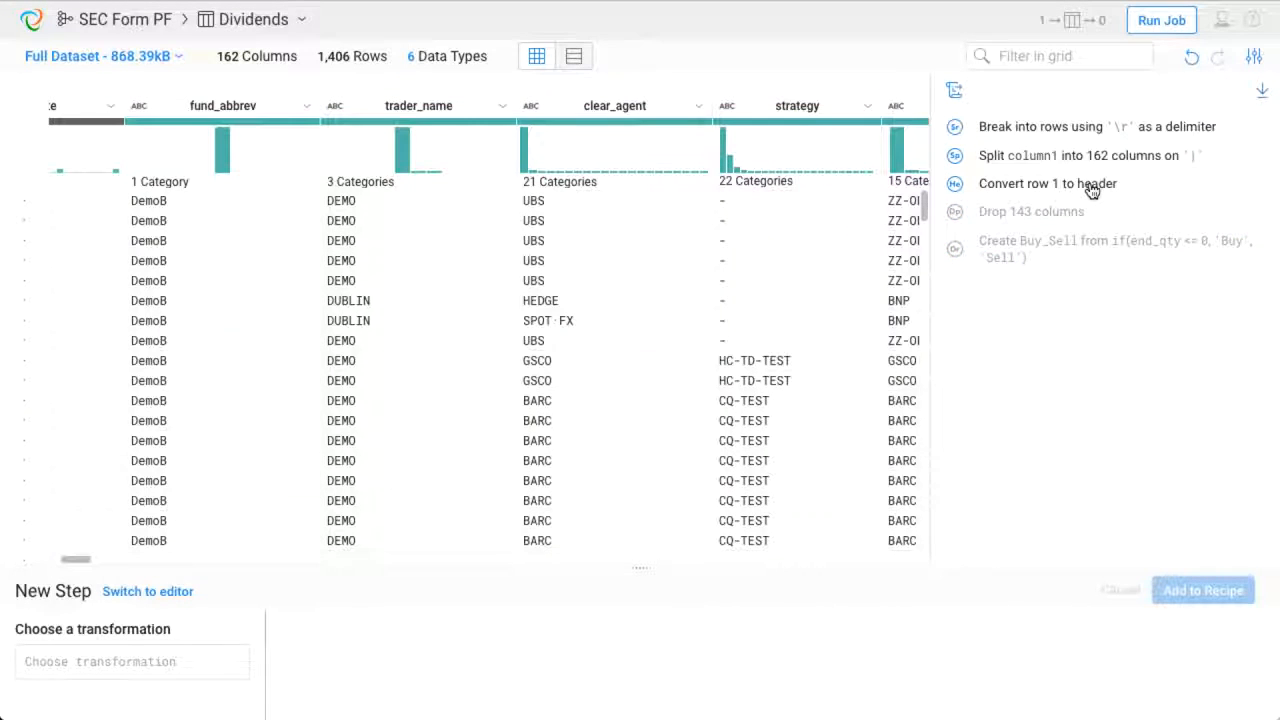
left_click(1071, 216)
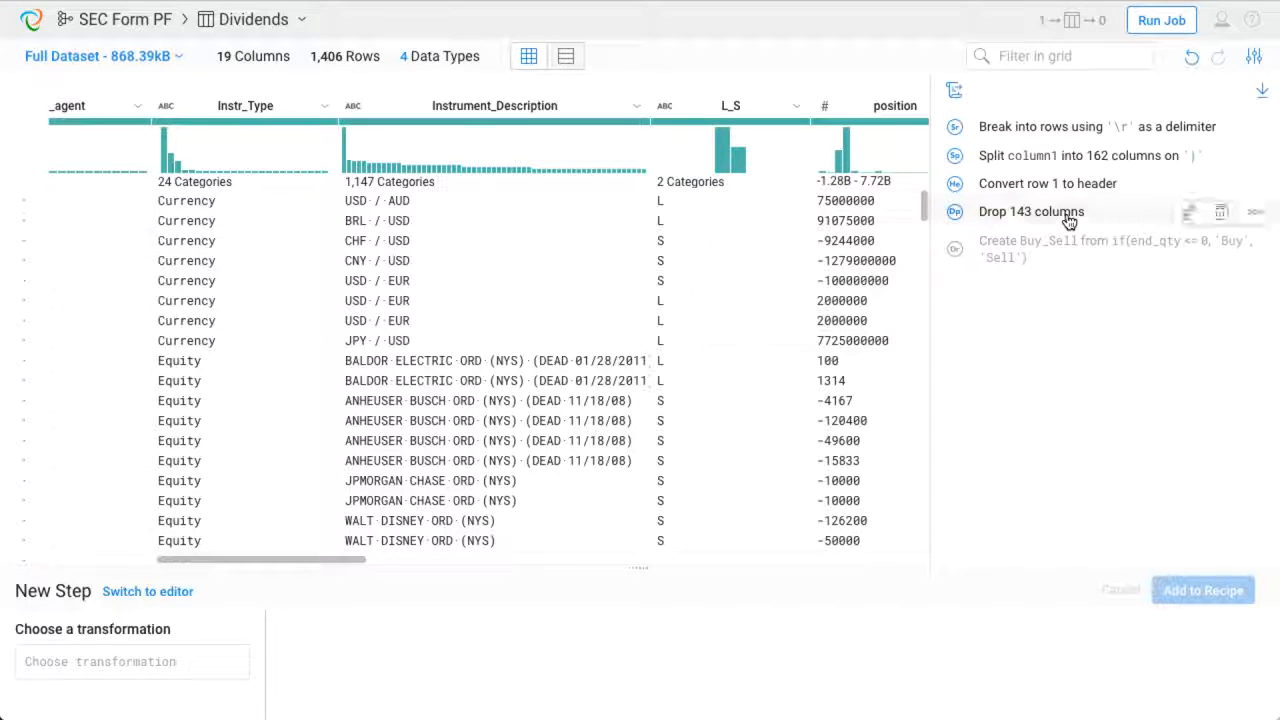
left_click(1073, 259)
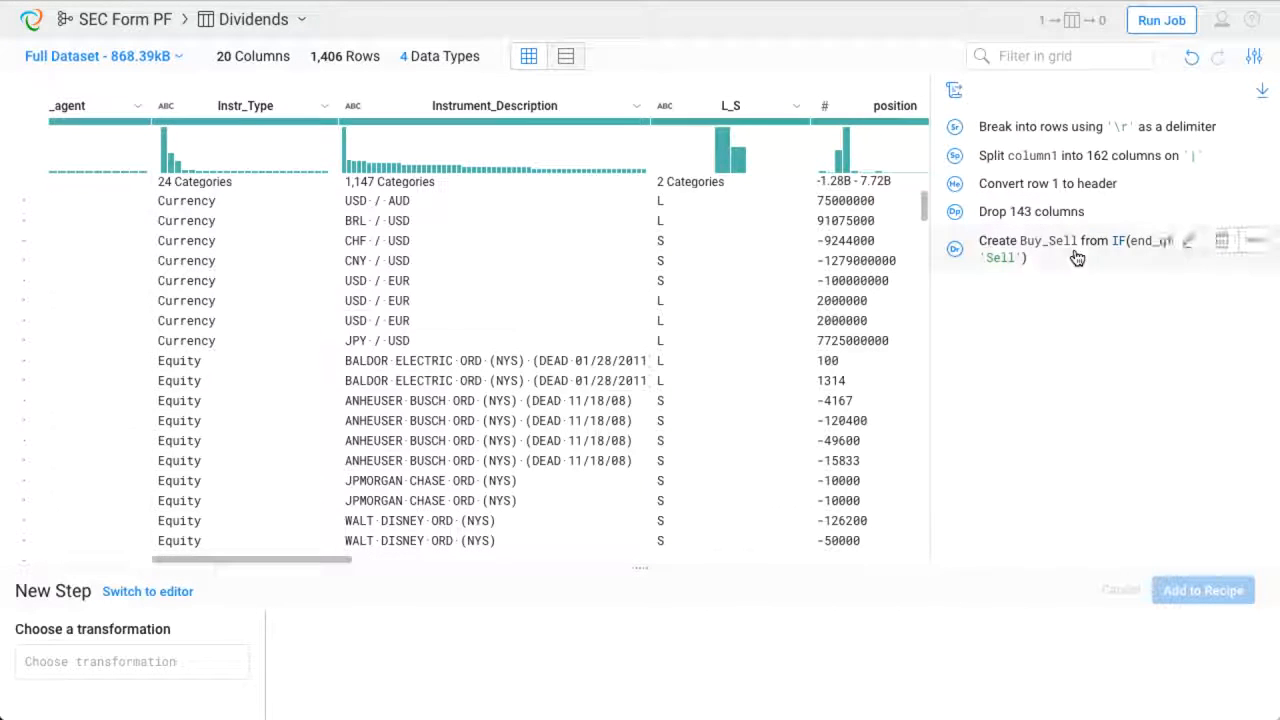
left_click(1187, 243)
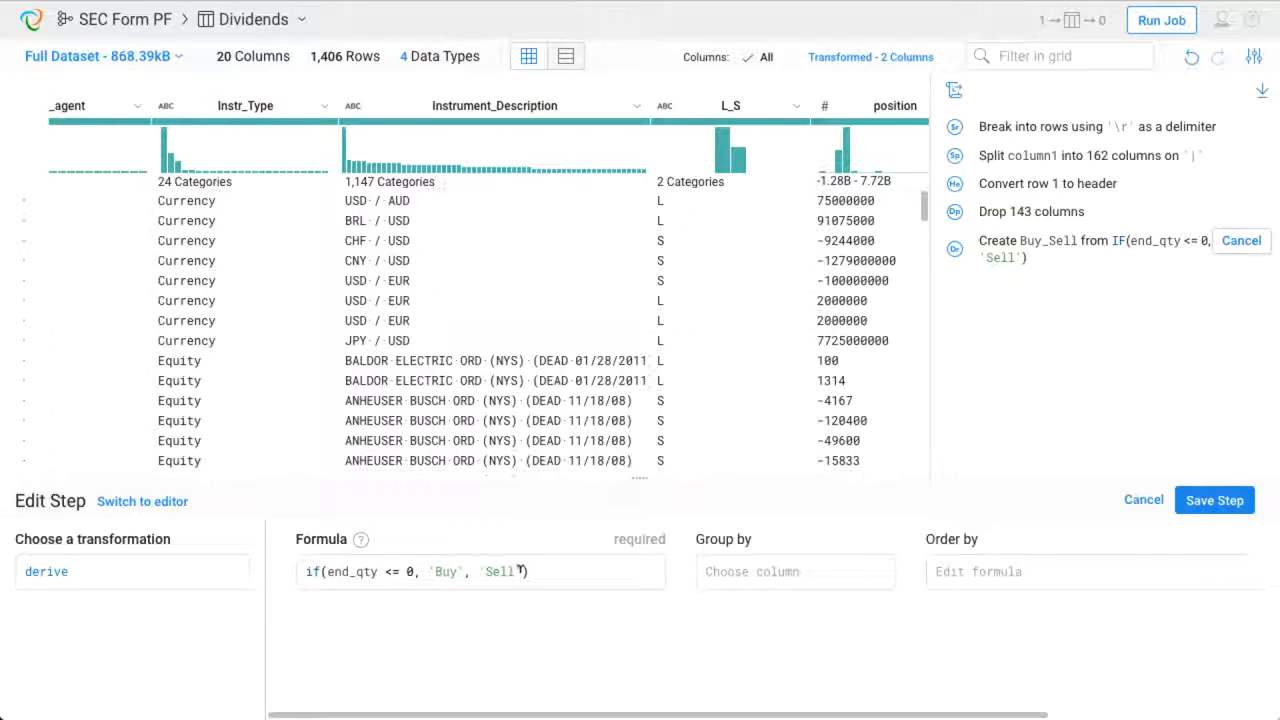
left_click(1205, 505)
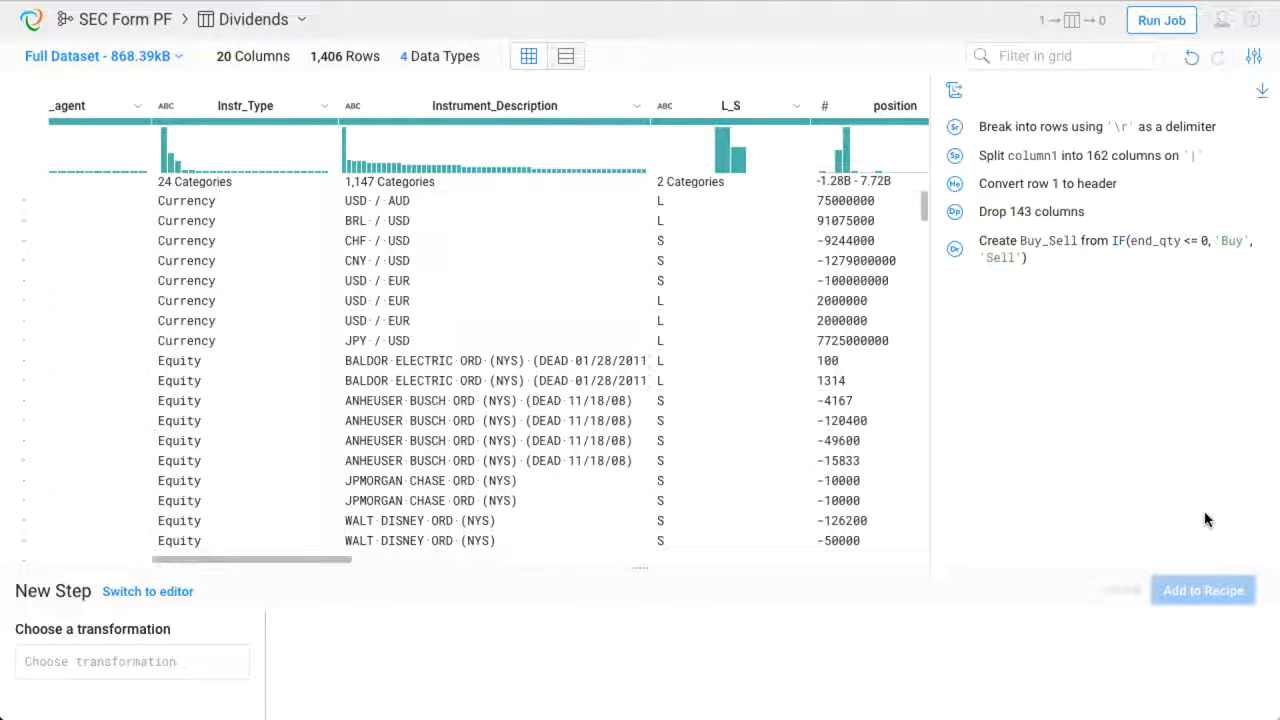
- Start a pivot transformation on the Buy_Sell column
left_click(955, 95)
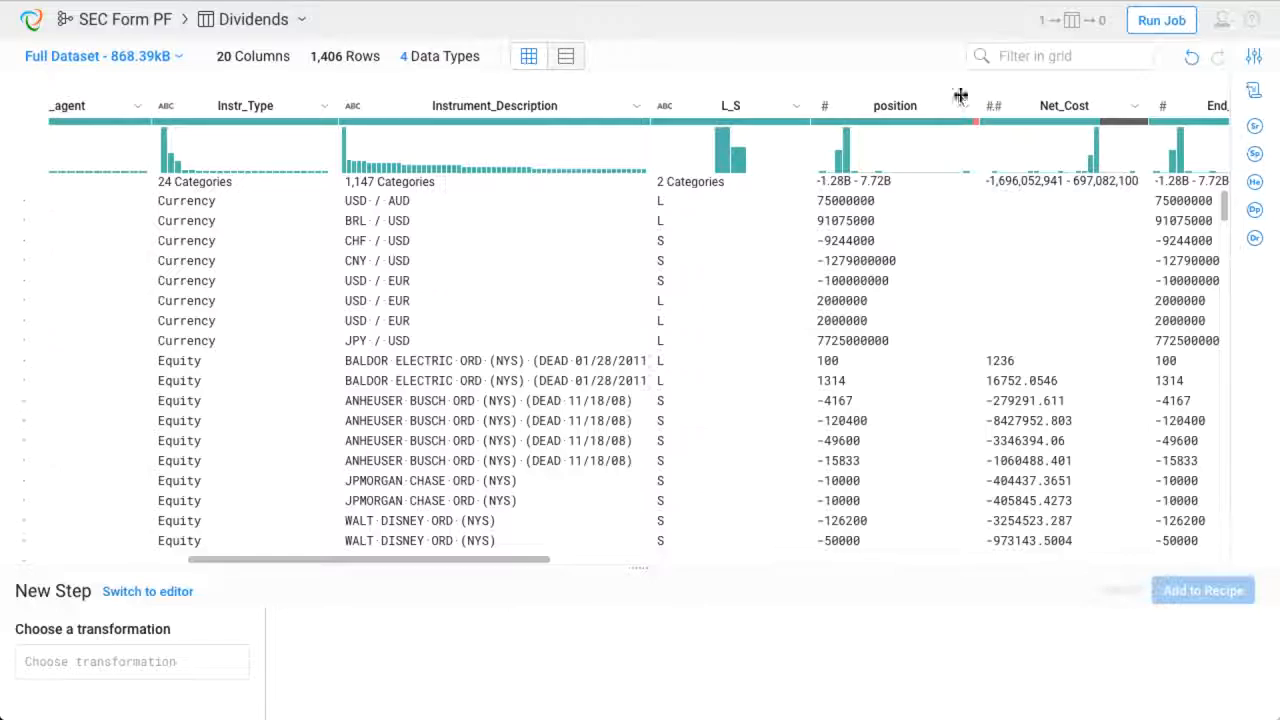
scroll(1066, 140, "right", 5)
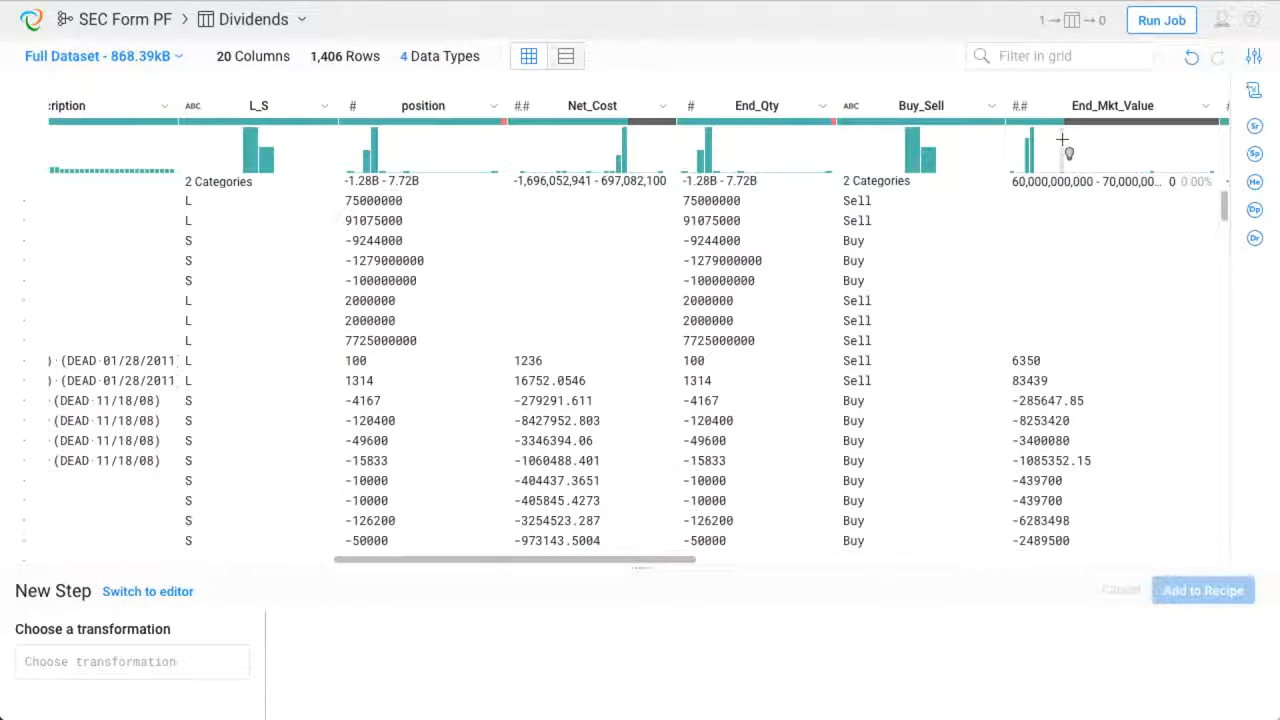
left_click(993, 108)
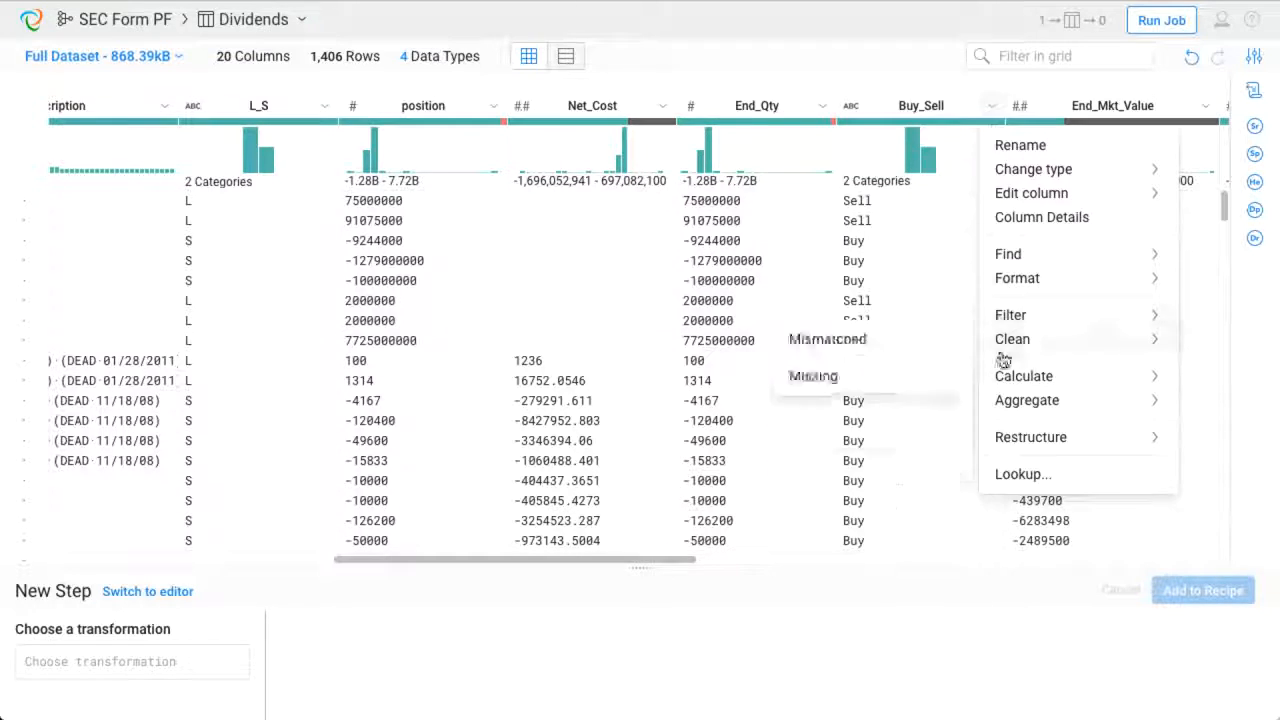
mouse_move(1012, 442)
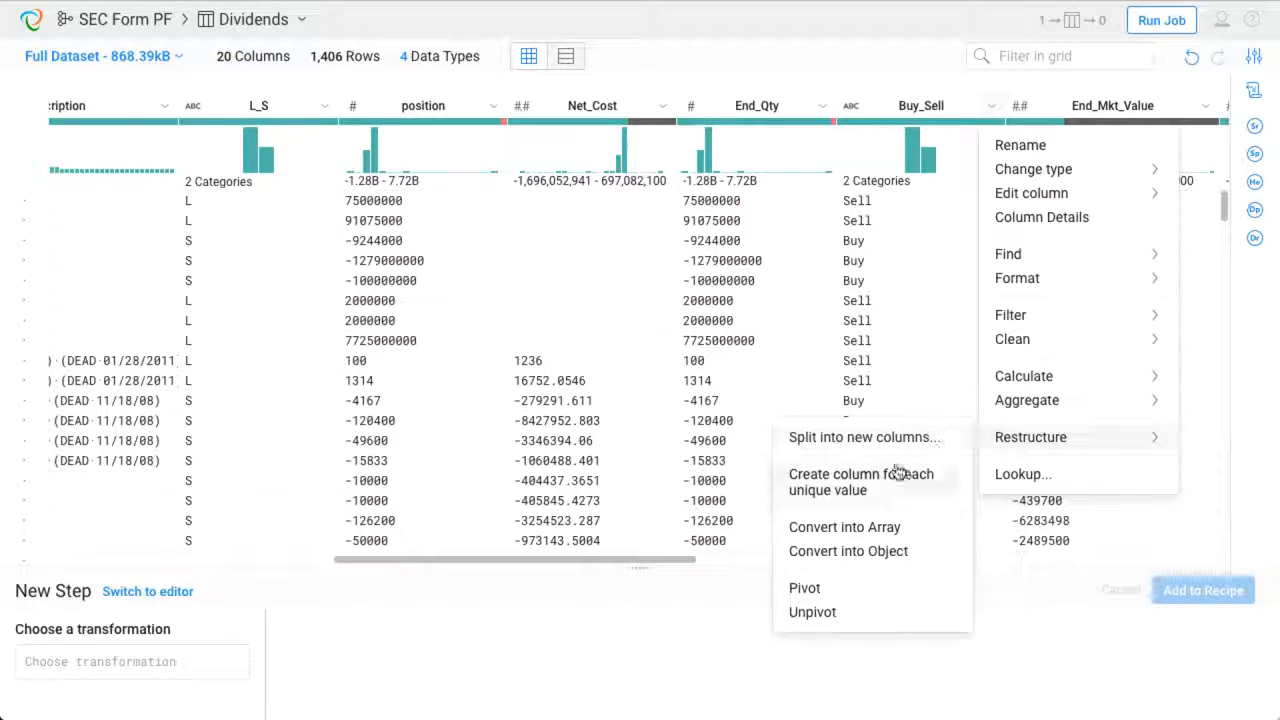
left_click(843, 589)
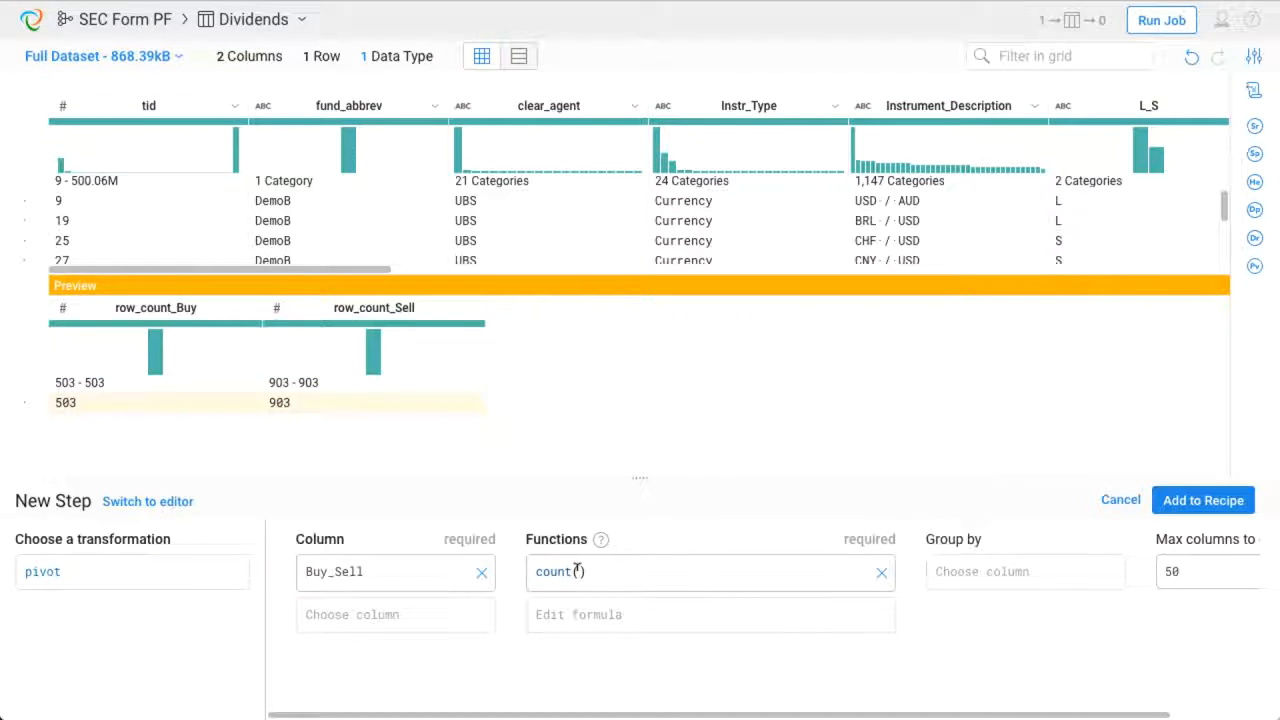
- Set the pivot's aggregate function to SUM(Bond_Accrual)
left_click(537, 571)
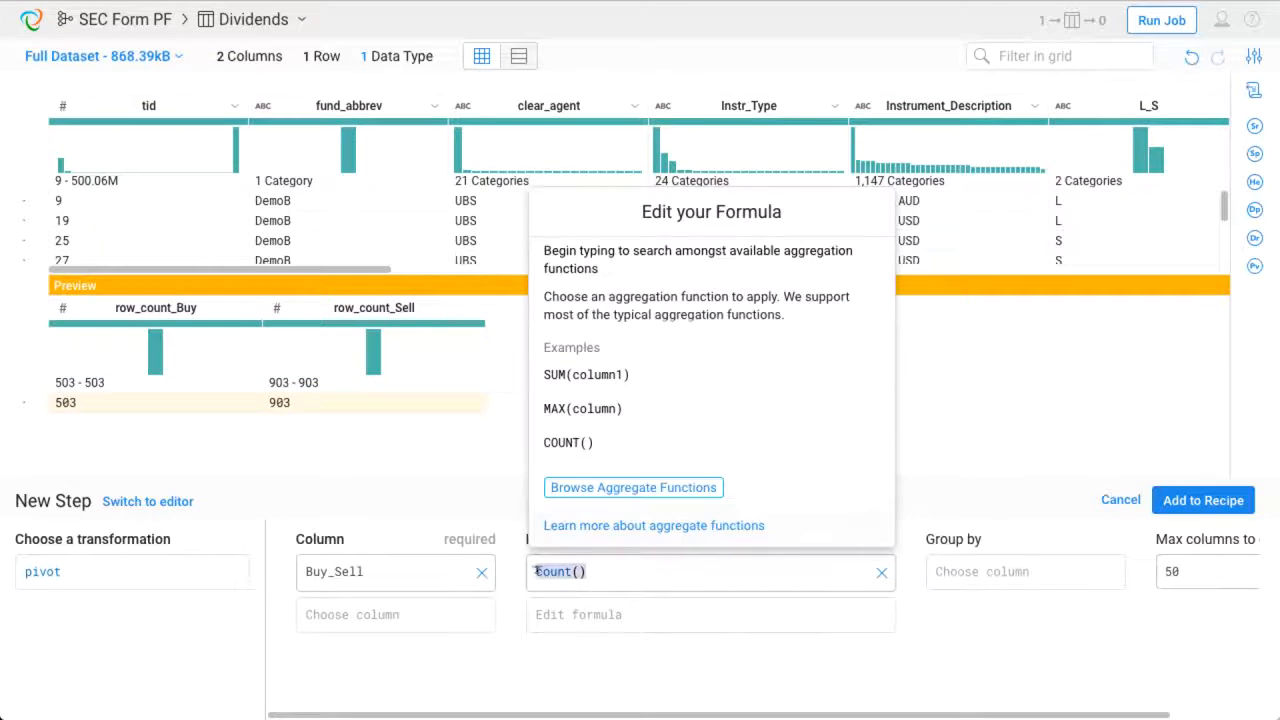
key("BackSpace")
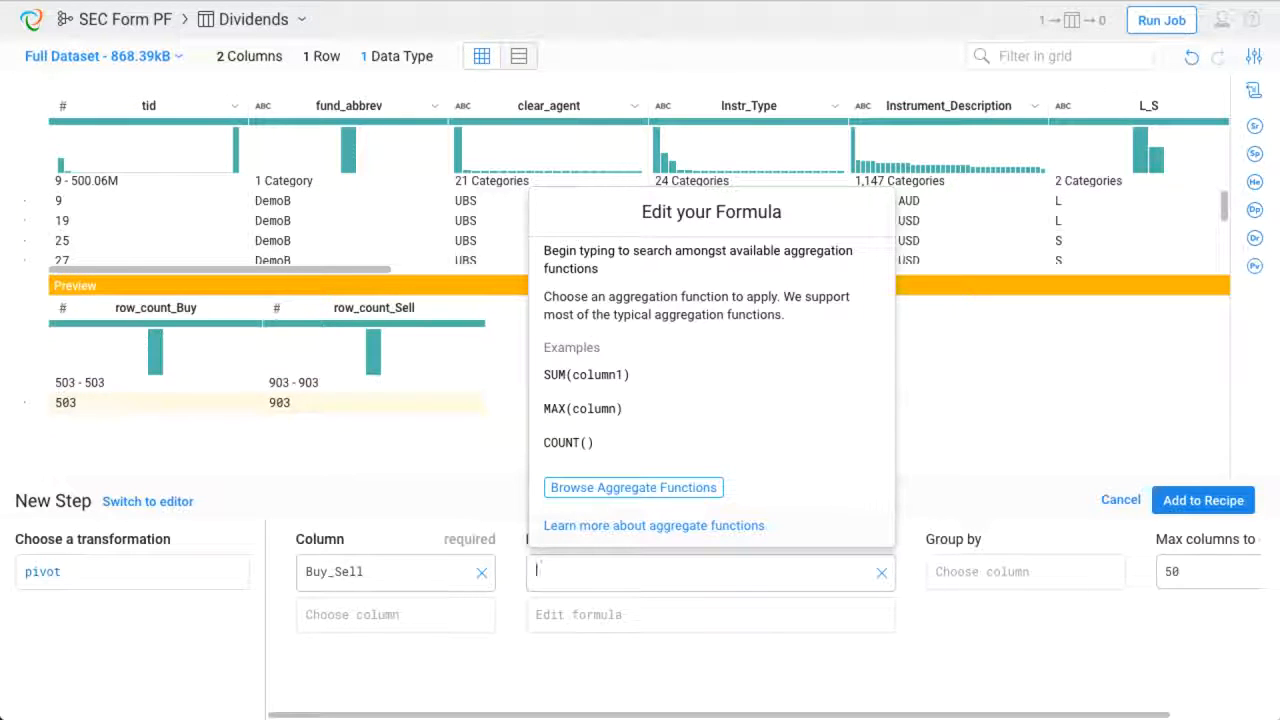
left_click(583, 489)
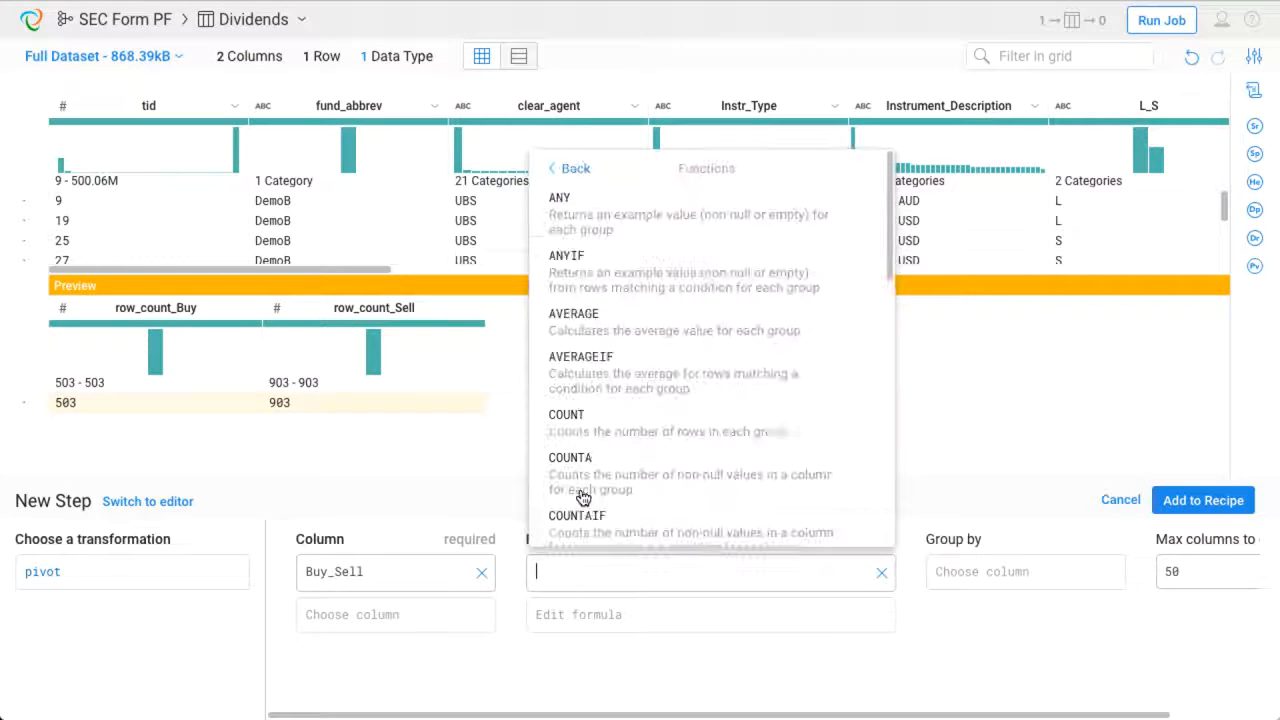
scroll(588, 495, "down", 4)
scroll(594, 494, "down", 5)
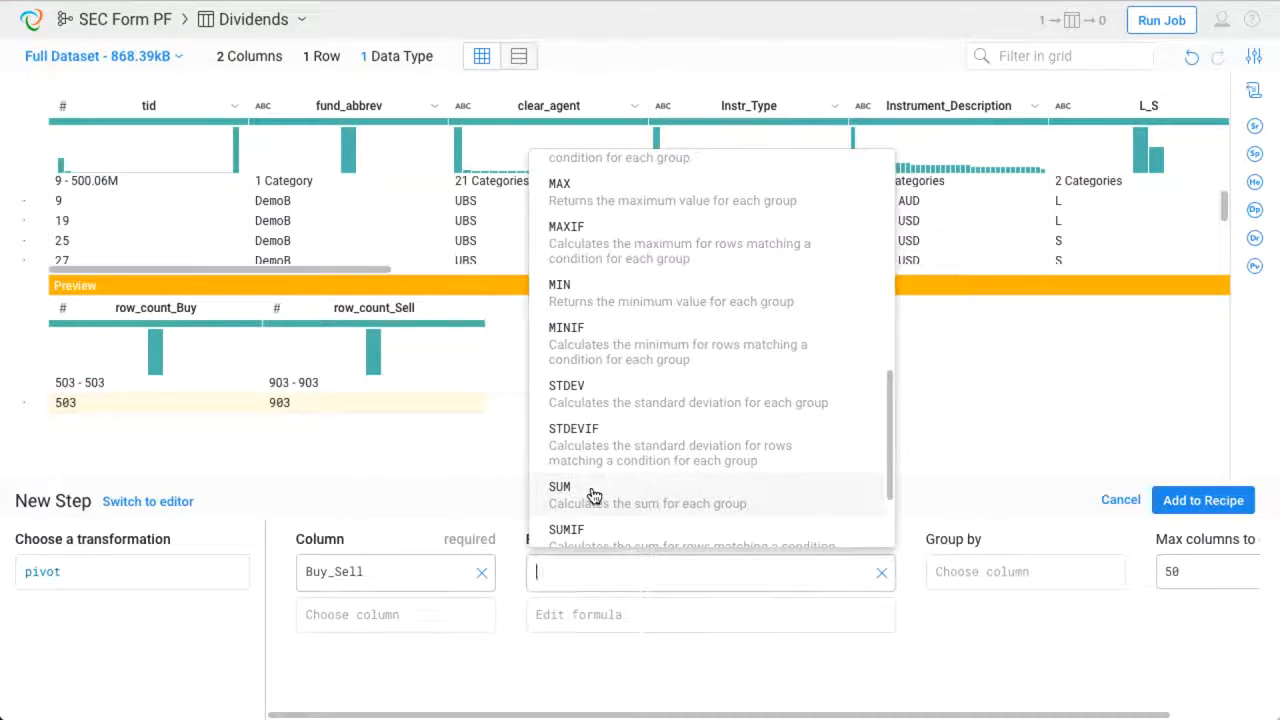
left_click(594, 494)
left_click(597, 478)
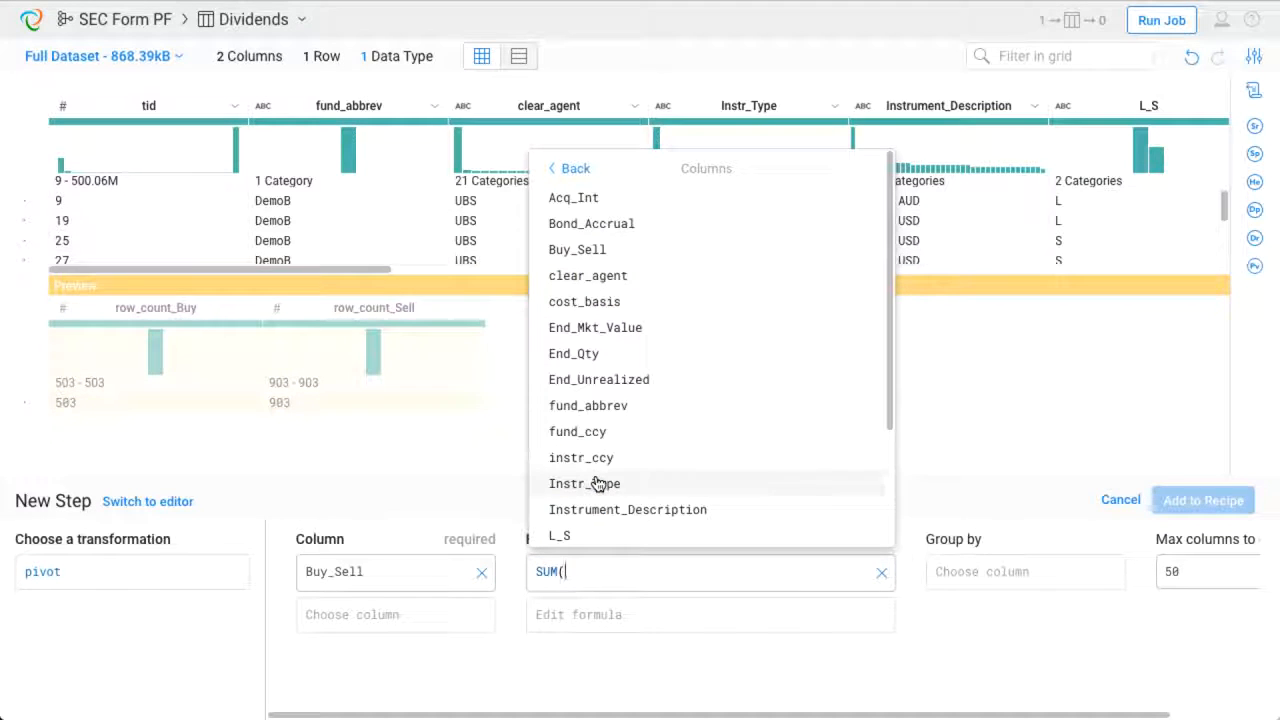
left_click(592, 224)
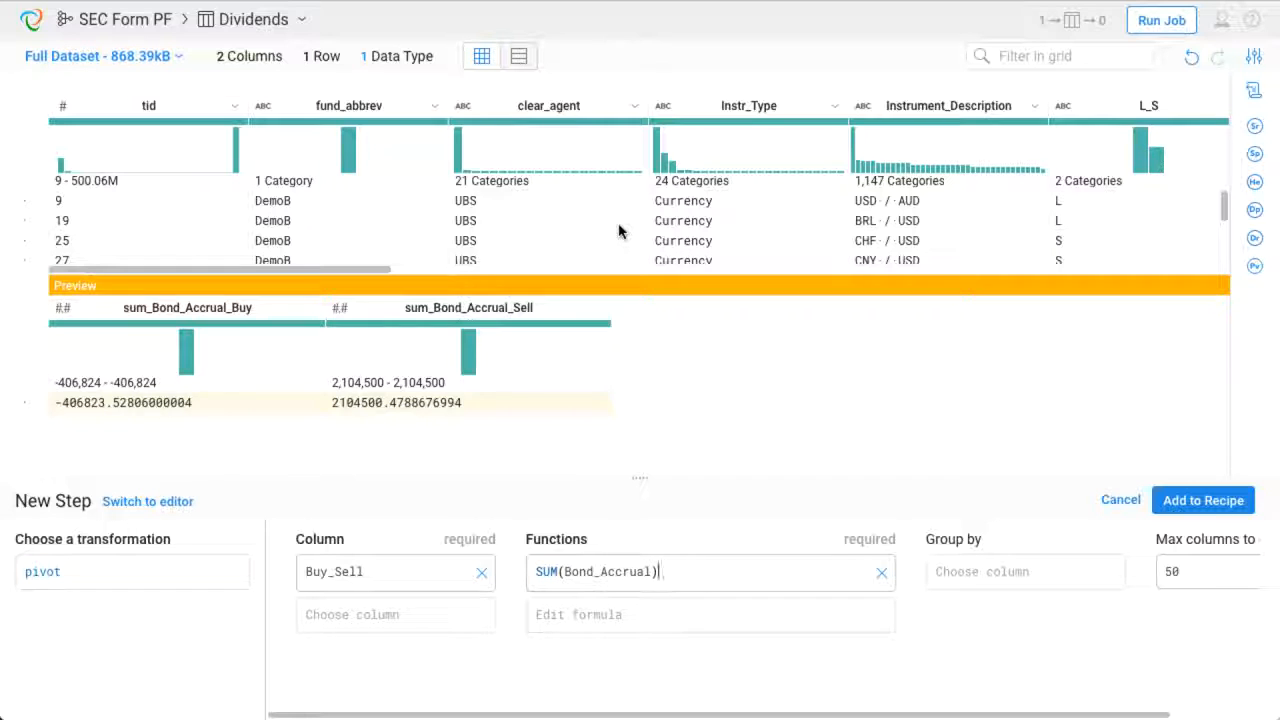
- Group the pivot by instr_ccy and clear_agent and add it to the recipe
left_click(977, 571)
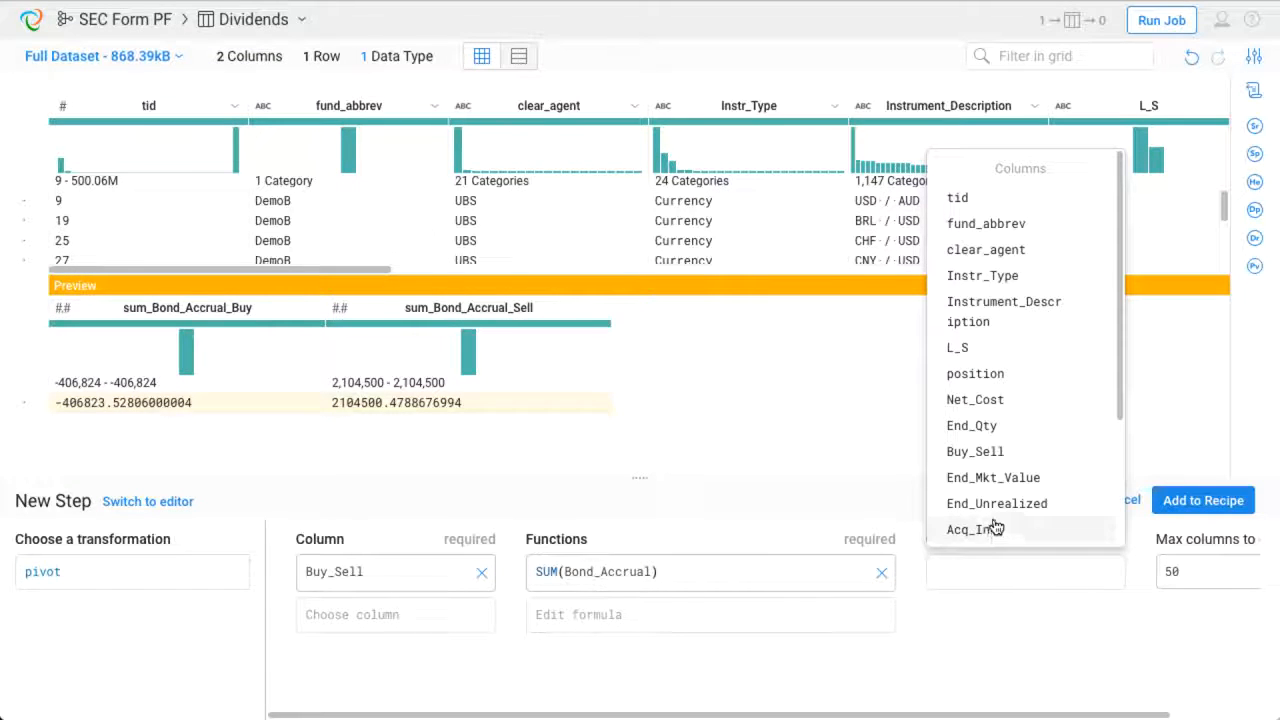
scroll(995, 527, "down", 2)
scroll(995, 520, "down", 1)
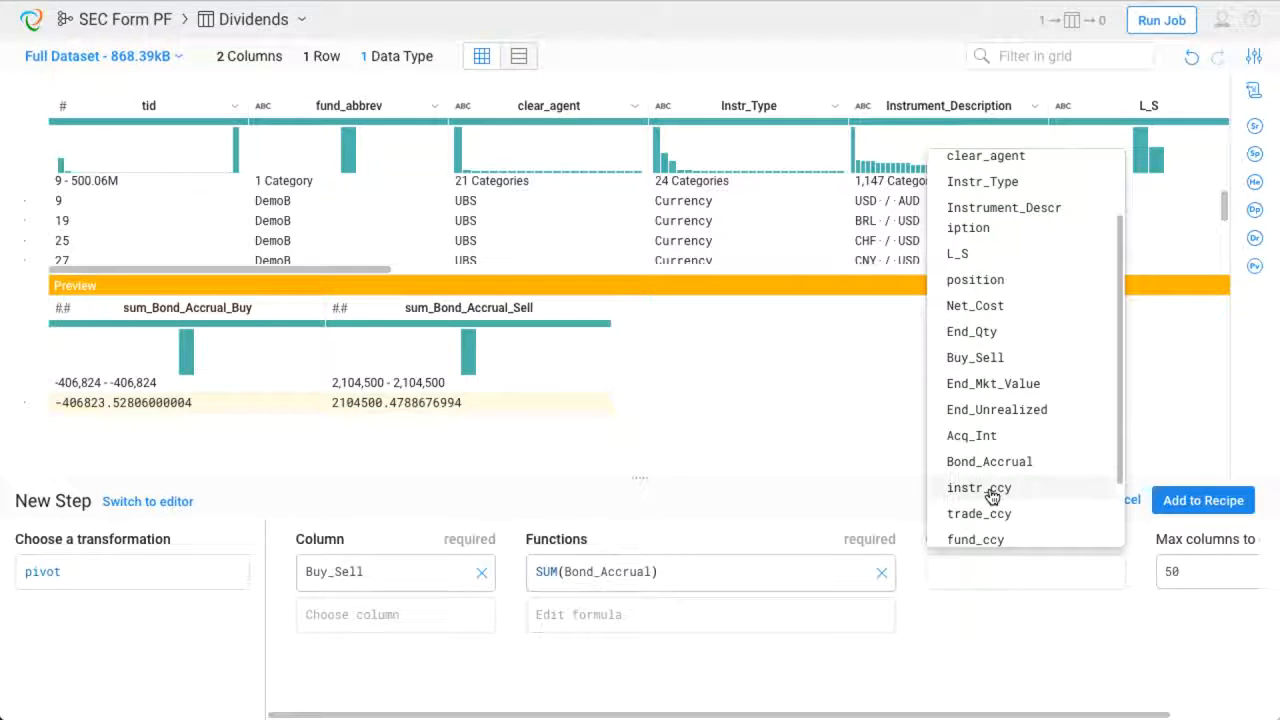
left_click(992, 488)
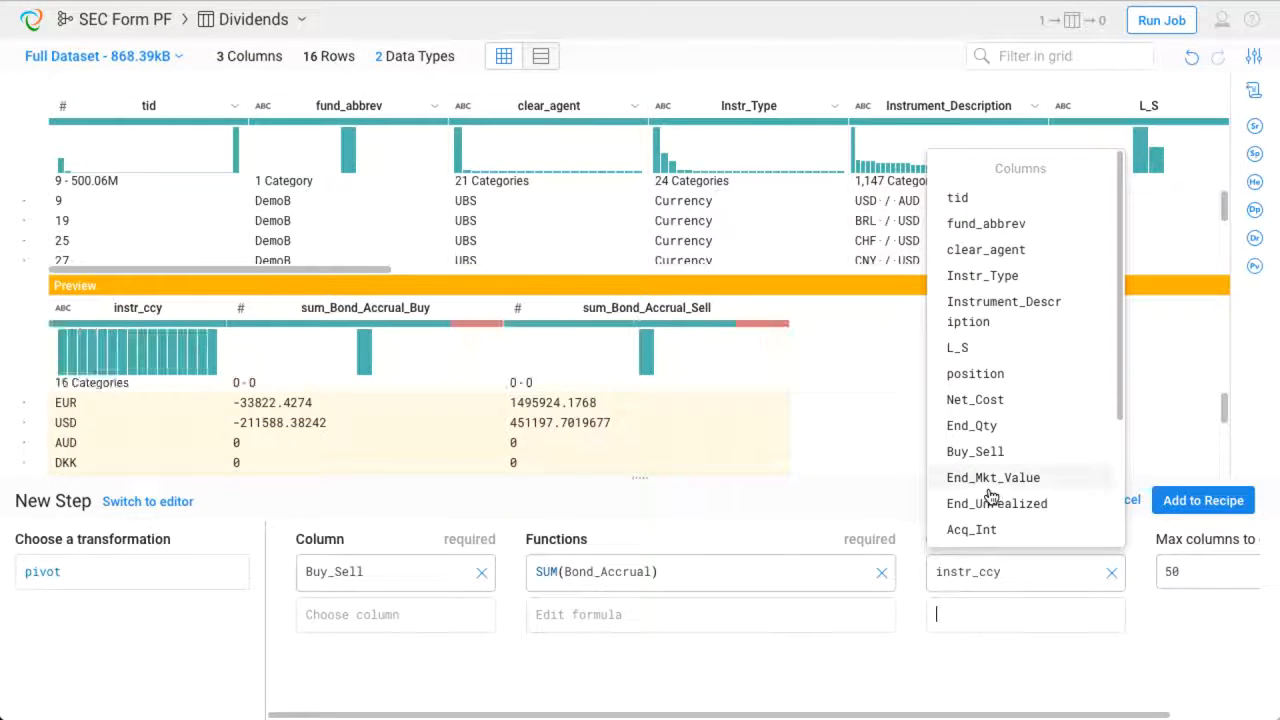
left_click(1003, 260)
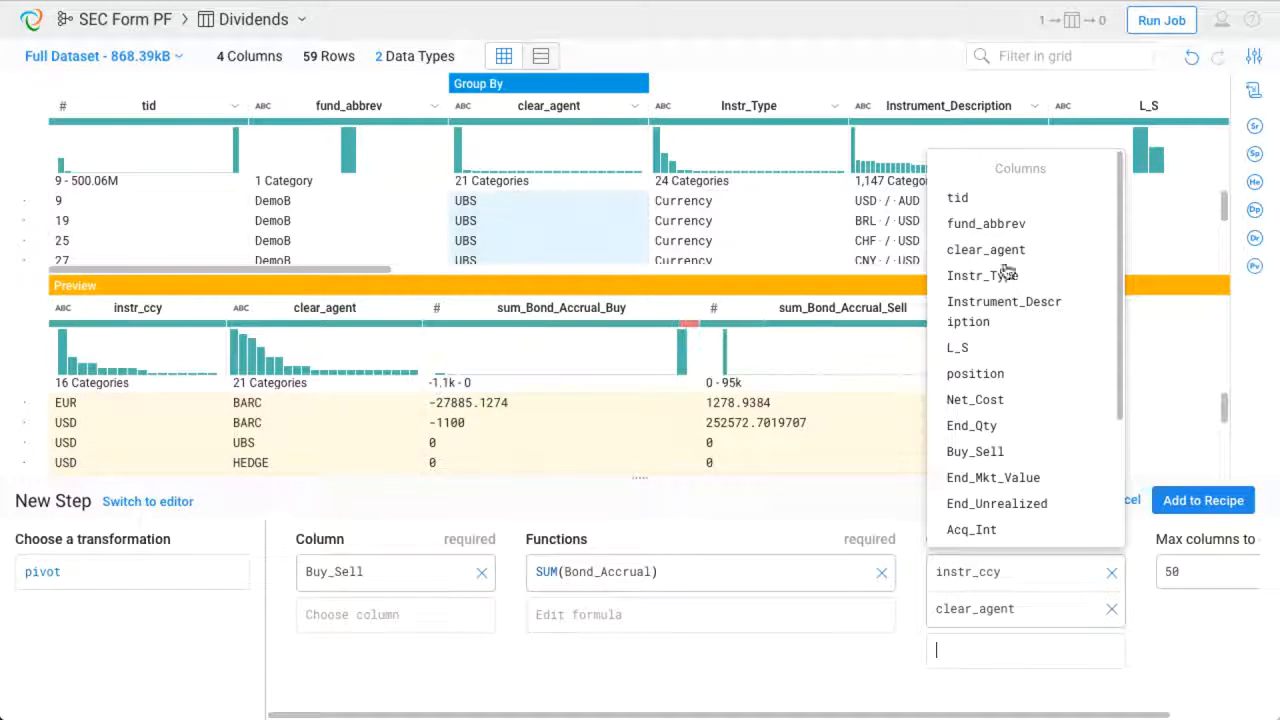
left_click(1147, 614)
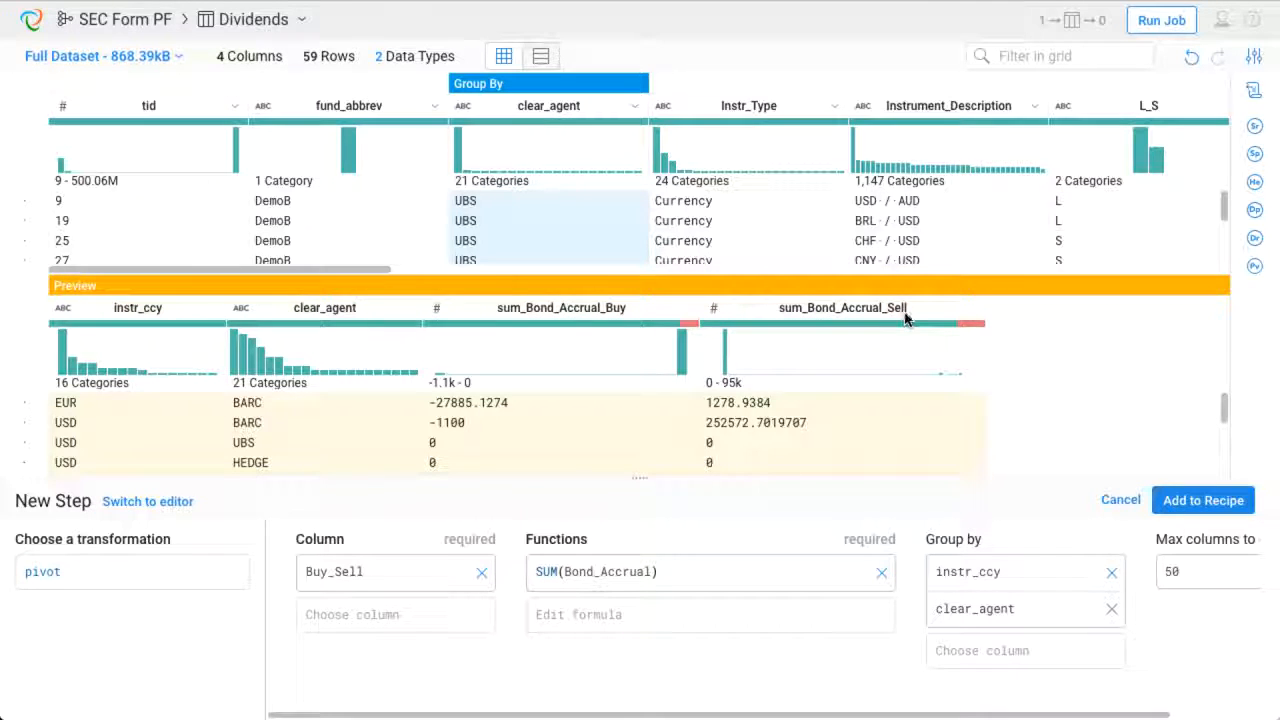
left_click(1190, 509)
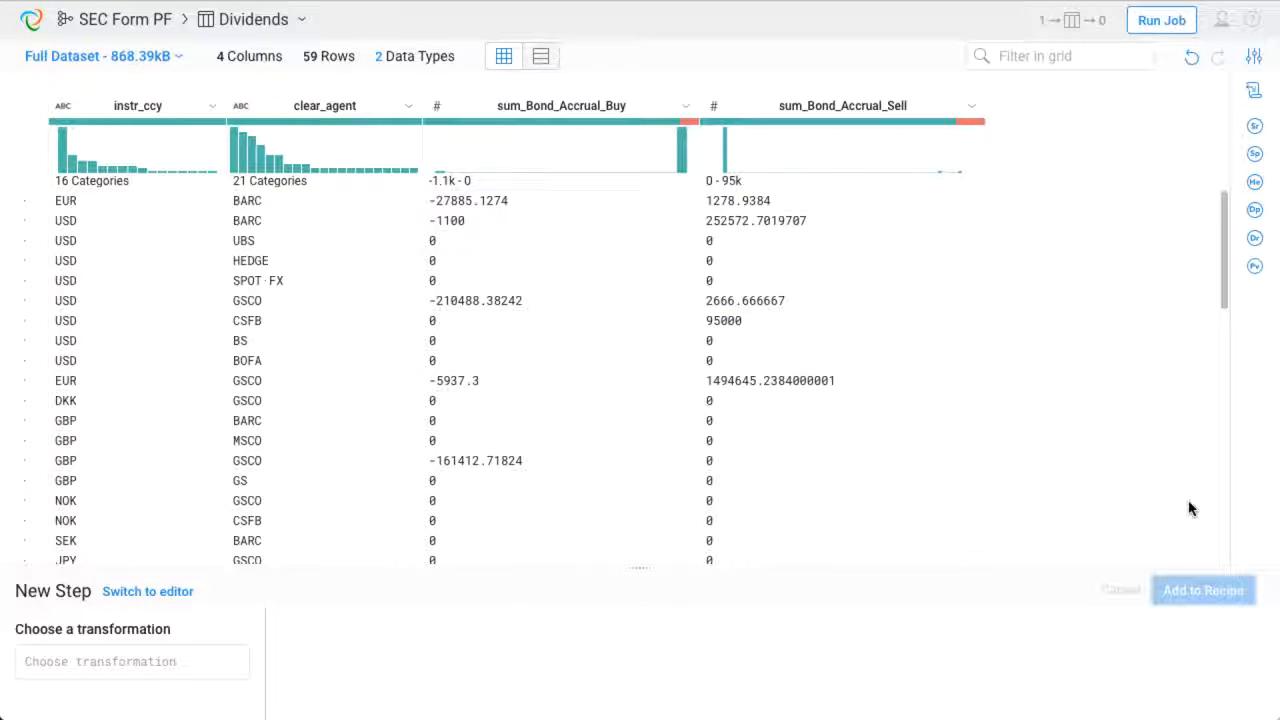
- Change the sum_Bond_Accrual_Buy and sum_Bond_Accrual_Sell columns to the Decimal type
mouse_move(690, 122)
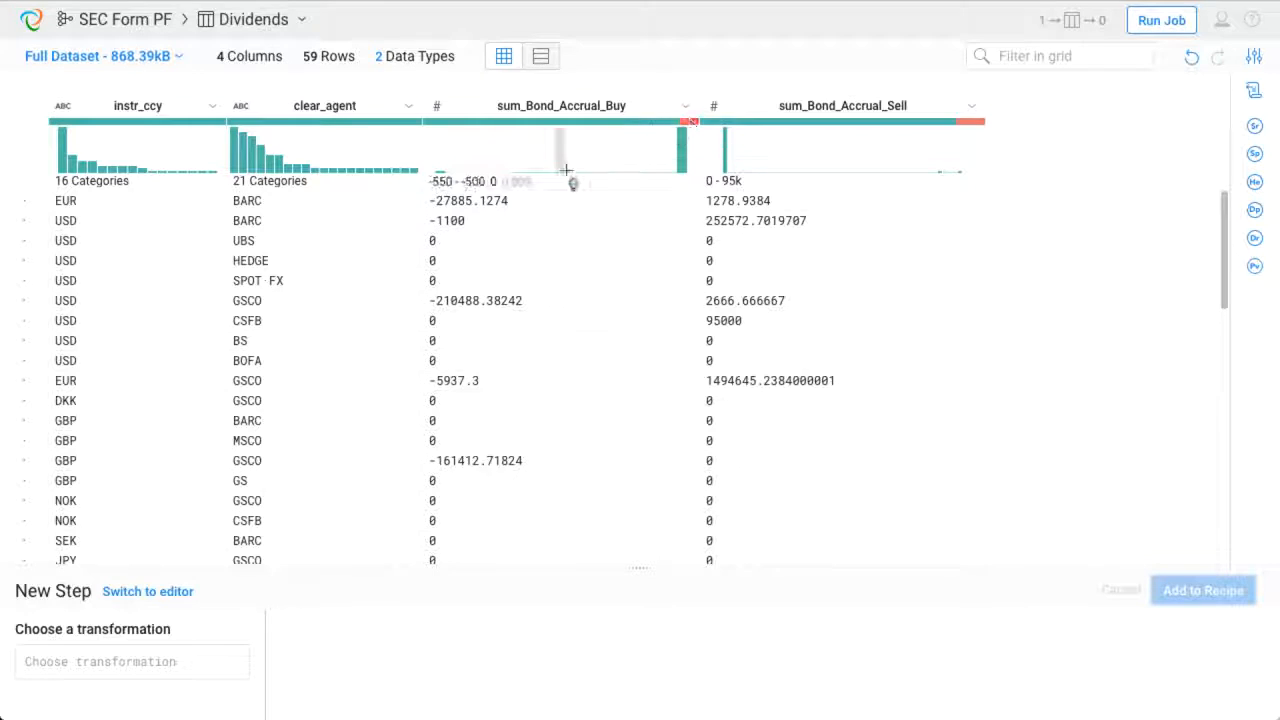
left_click(437, 109)
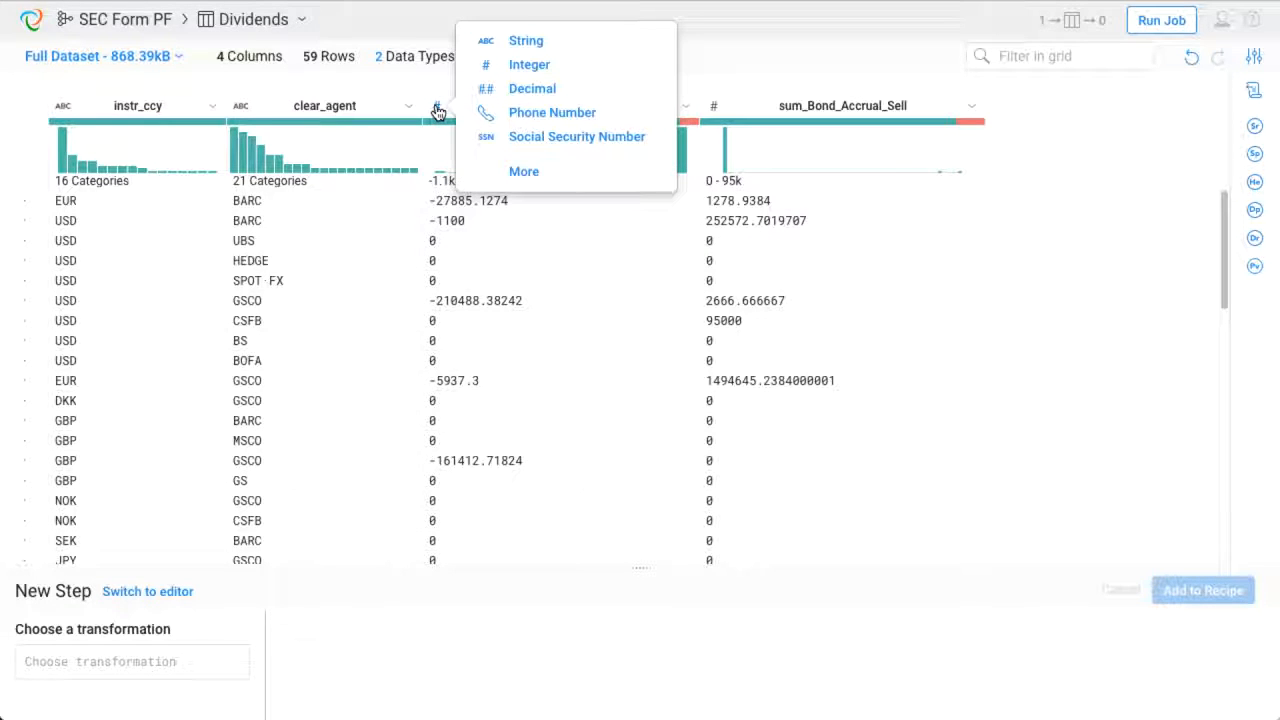
left_click(529, 90)
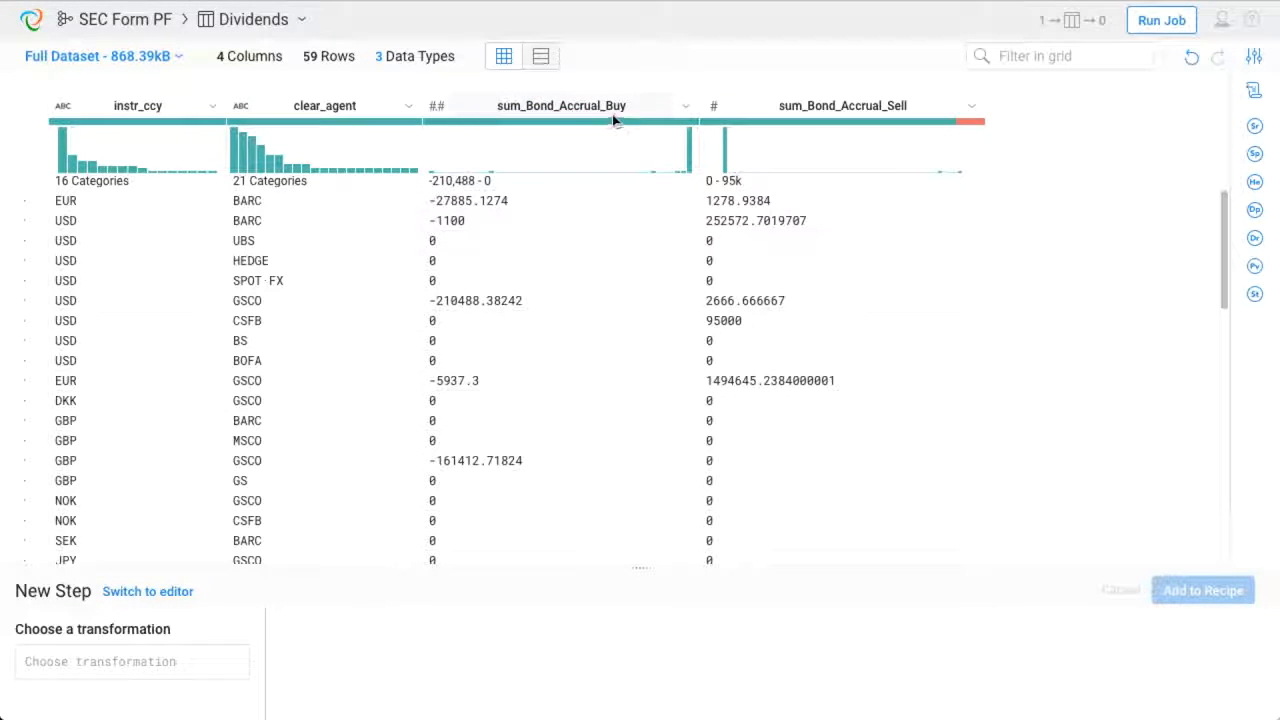
left_click(713, 106)
left_click(595, 90)
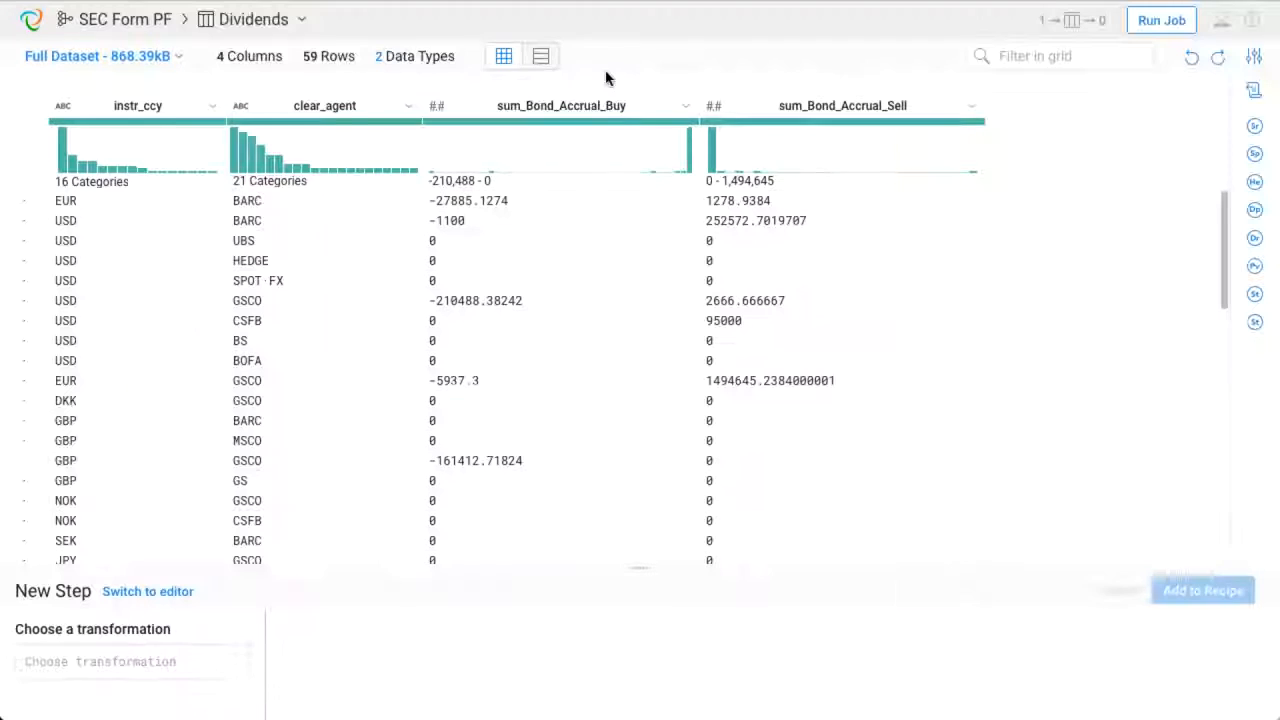
- Join Dividends with the Transactions dataset on clear_agent = BROKER and instr_ccy = CURRENCY_CODE
left_click(173, 665)
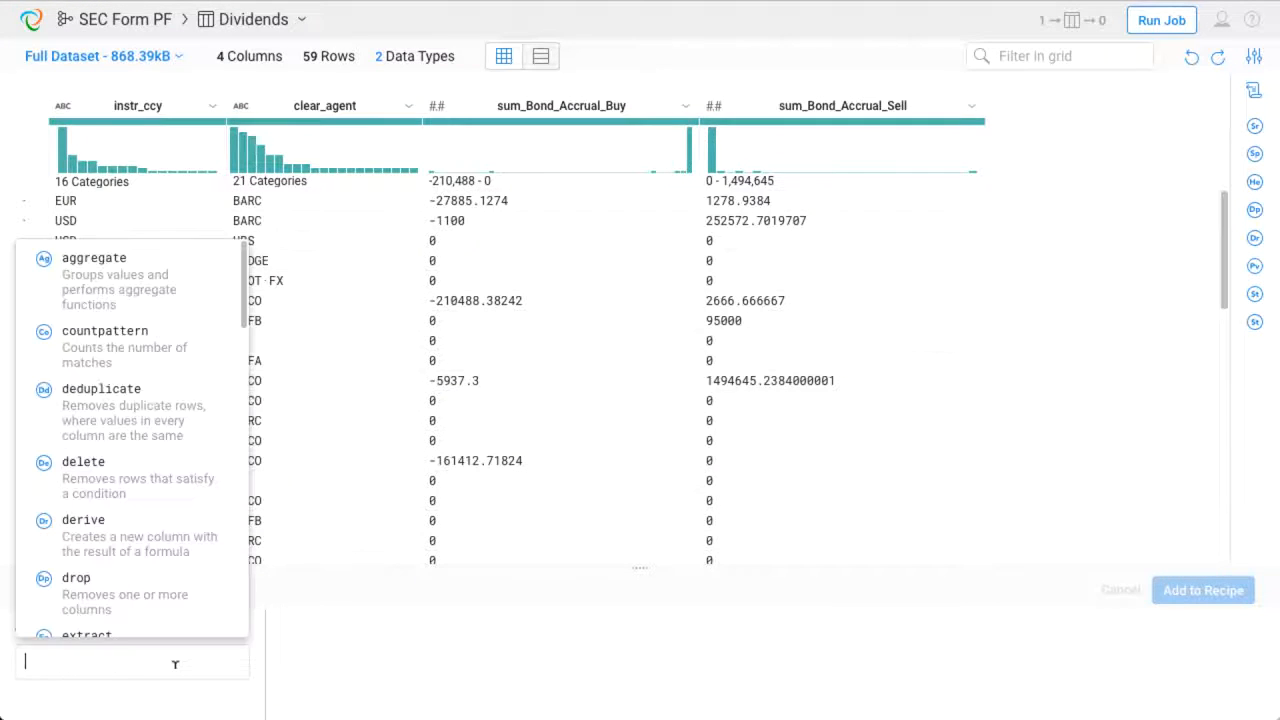
scroll(177, 580, "down", 3)
scroll(179, 580, "down", 2)
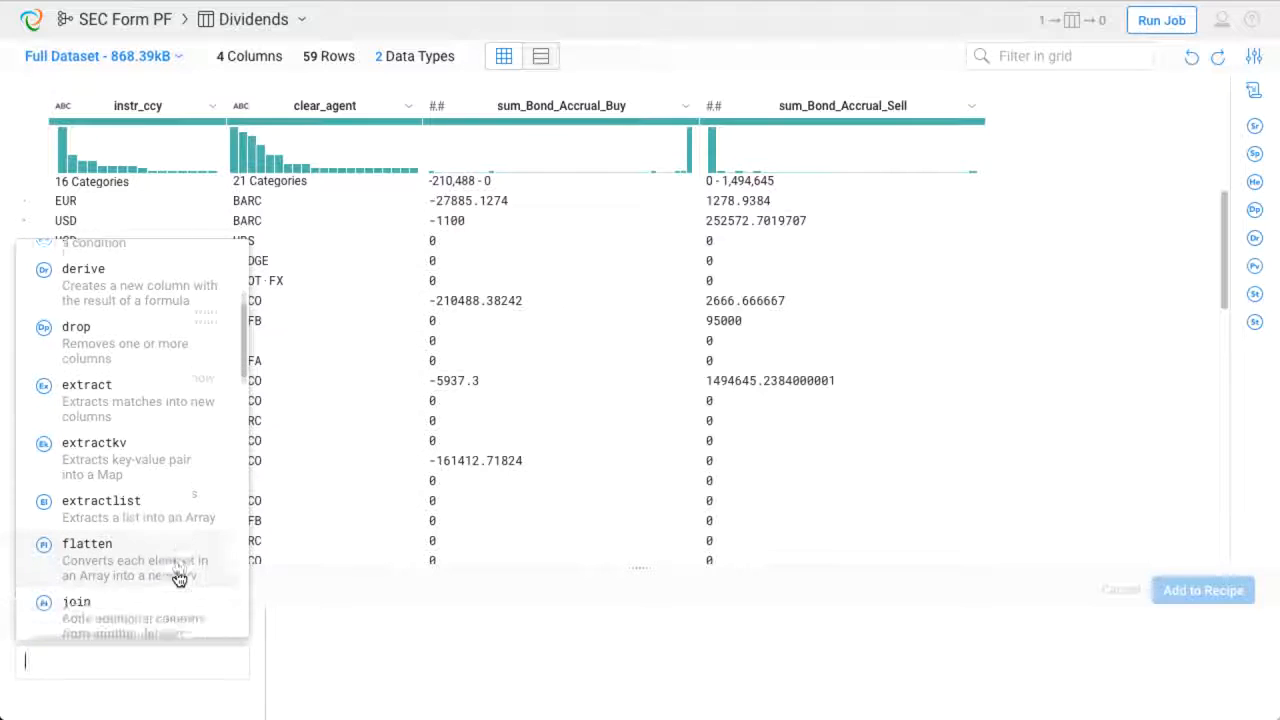
left_click(164, 577)
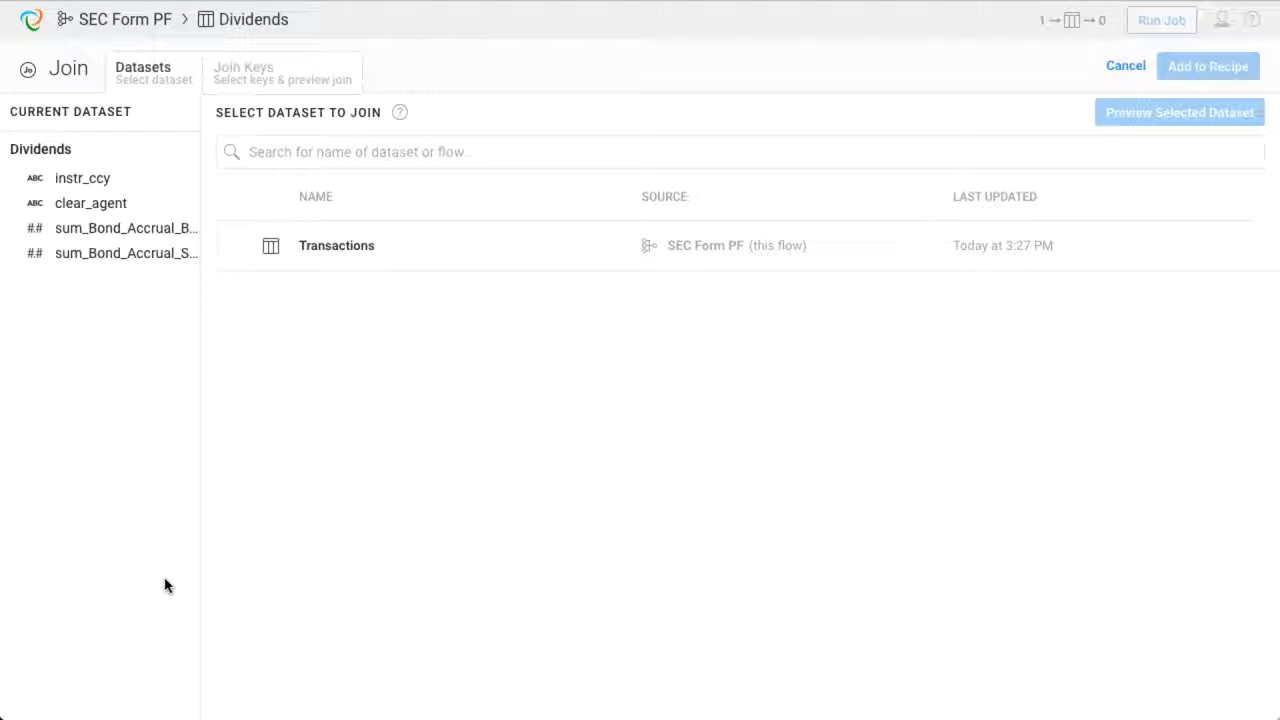
left_click(392, 262)
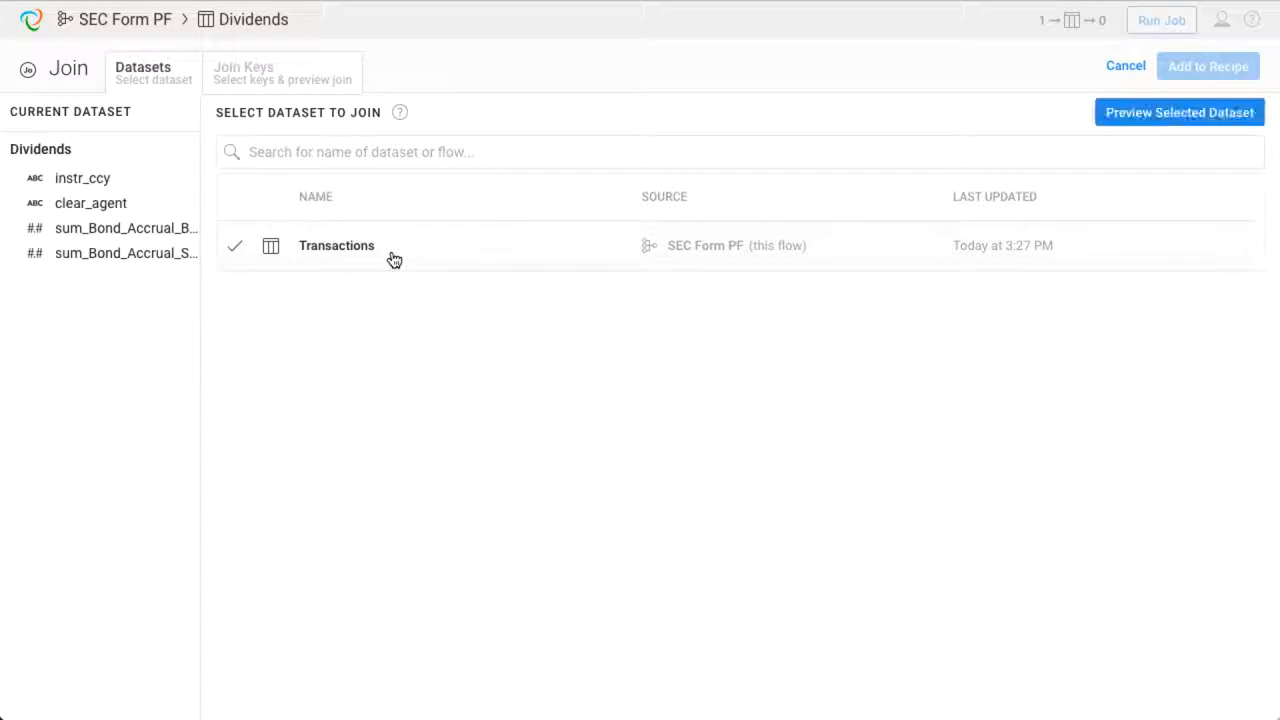
left_click(1111, 117)
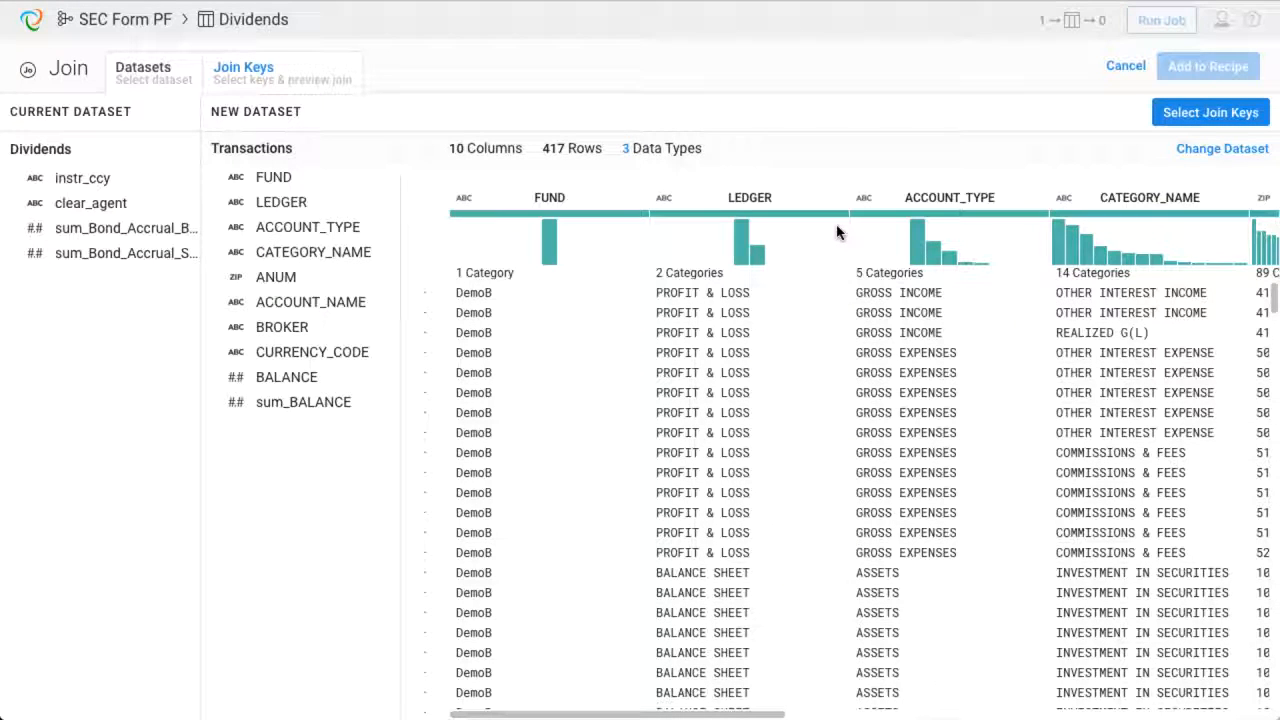
left_click(252, 86)
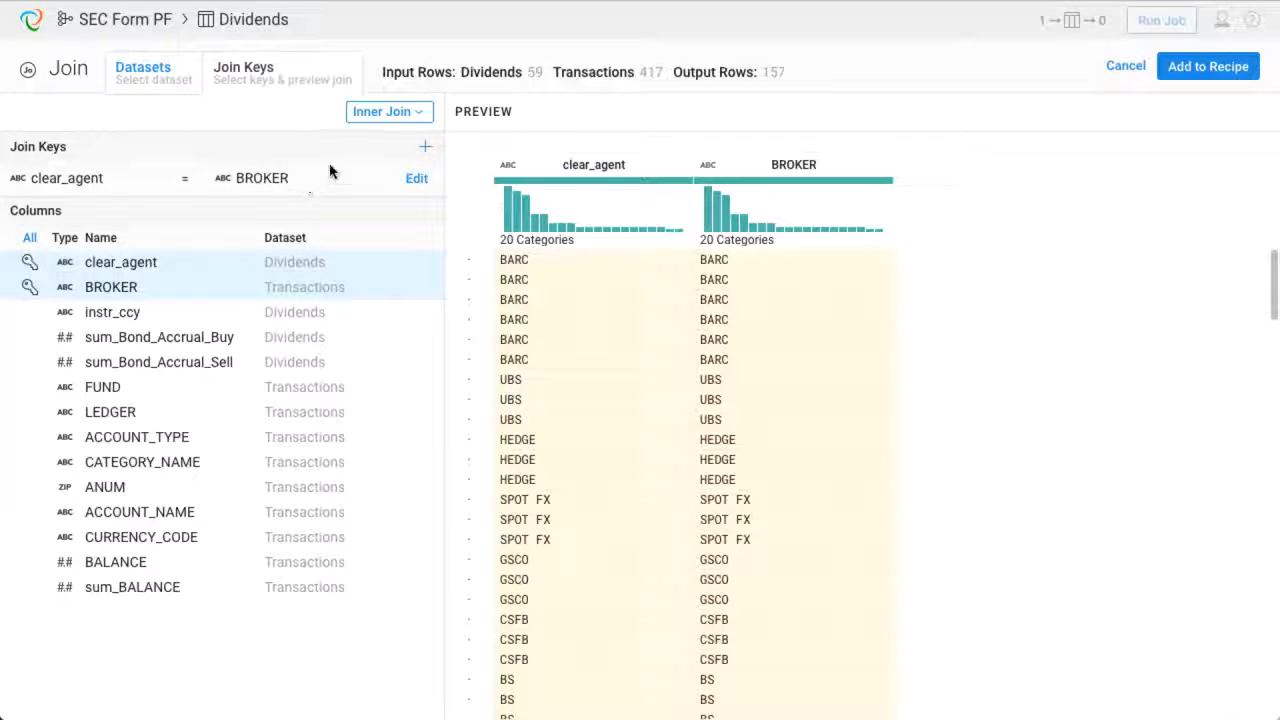
left_click(426, 149)
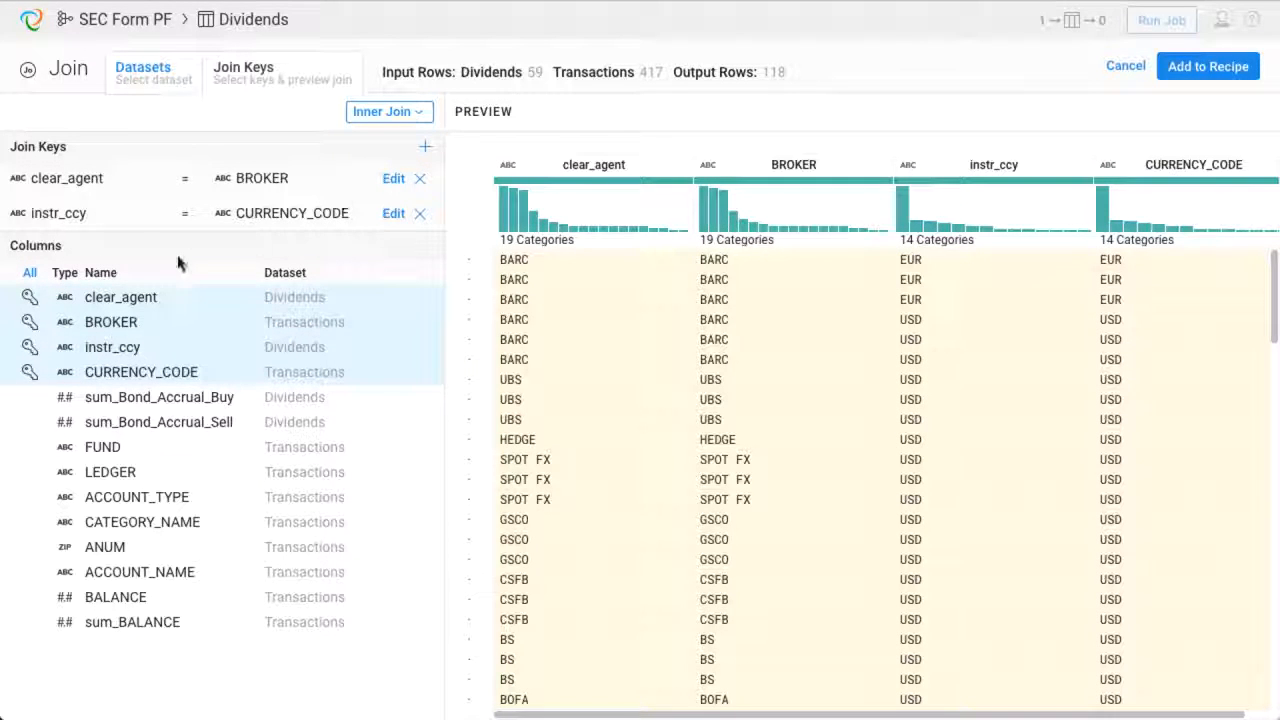
- Include all columns in the join output except clear_agent
left_click(29, 272)
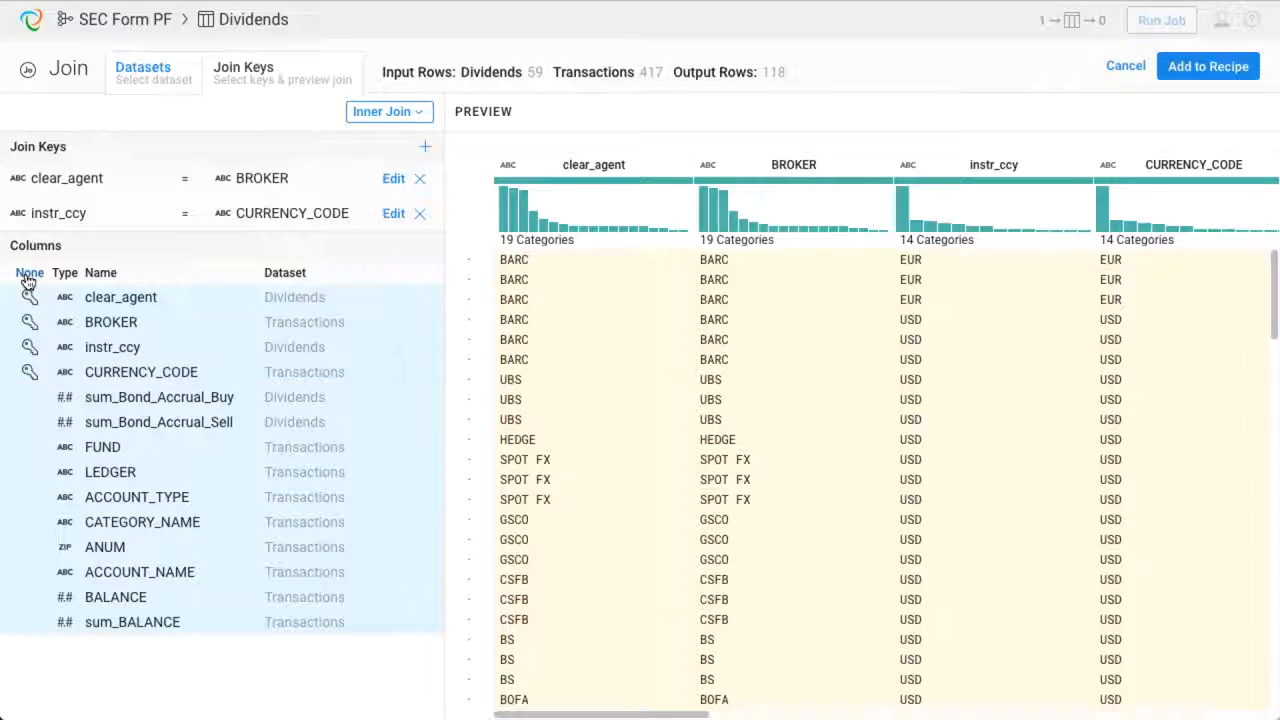
left_click(117, 292)
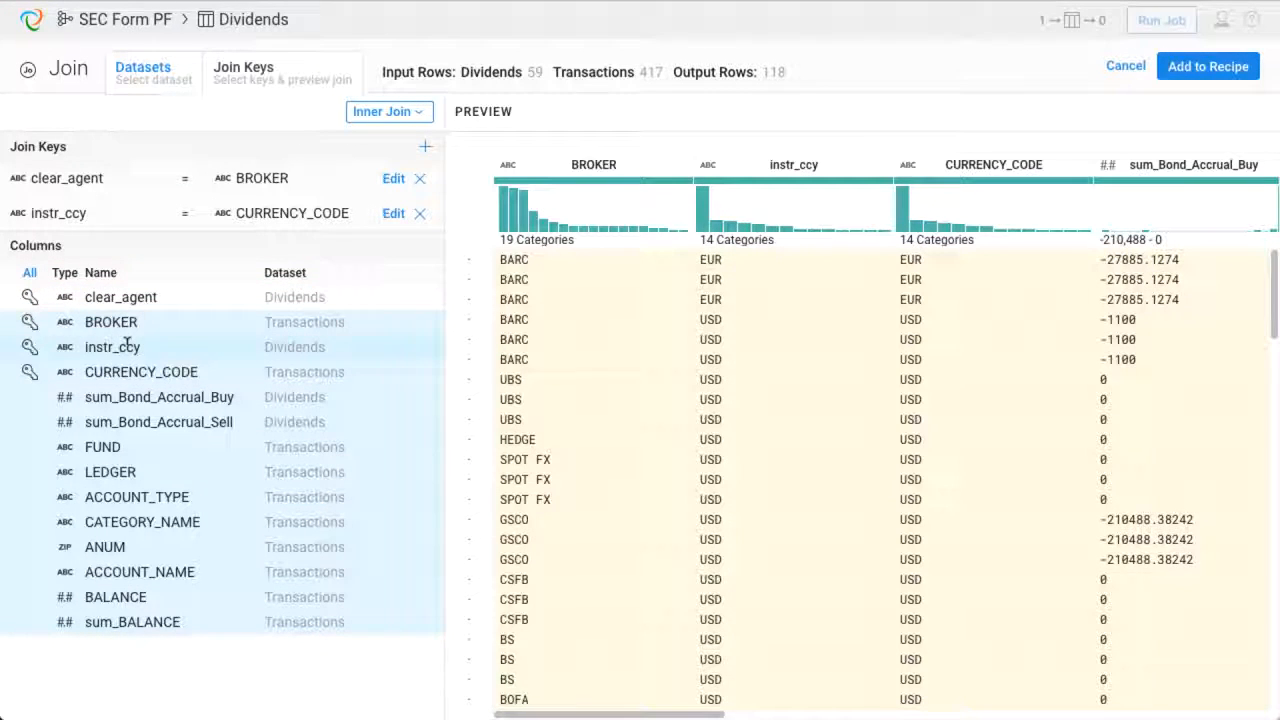
- Also exclude instr_ccy from the join output and add the join to the recipe
left_click(126, 346)
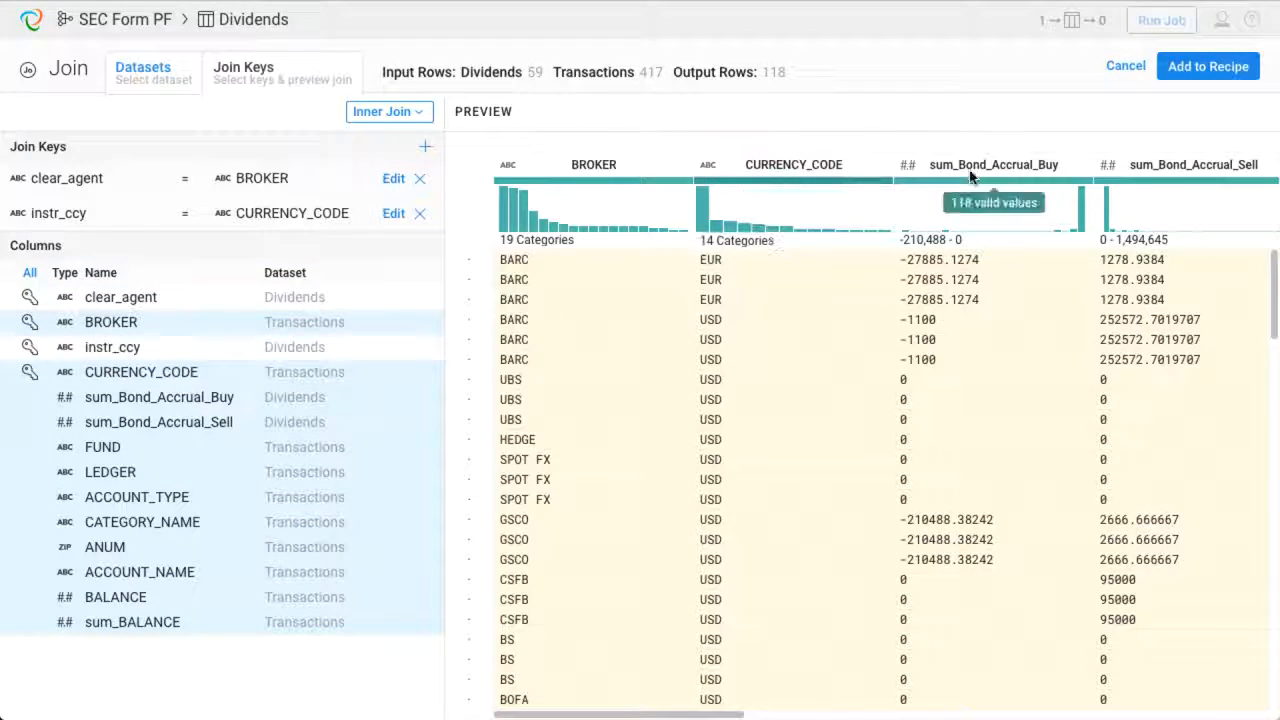
left_click(1193, 76)
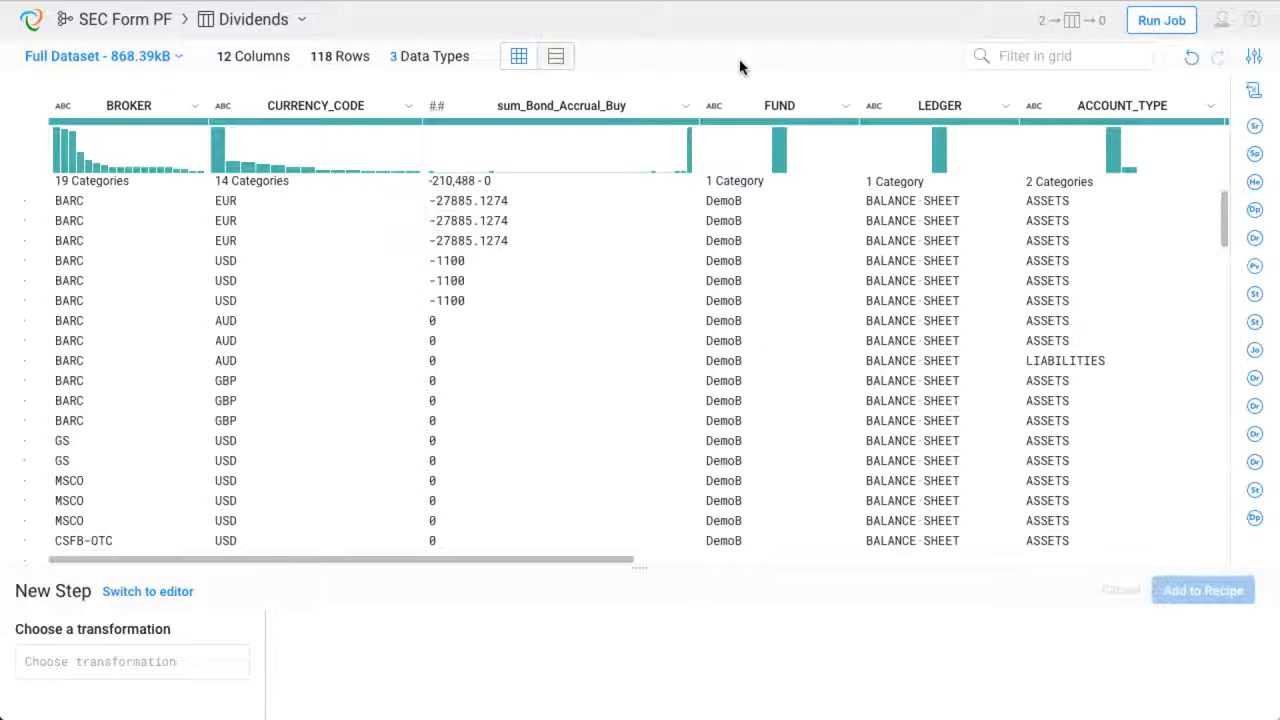
- Open the recipe steps list and step through the earlier recipe steps to preview the data at each point
left_click(1253, 92)
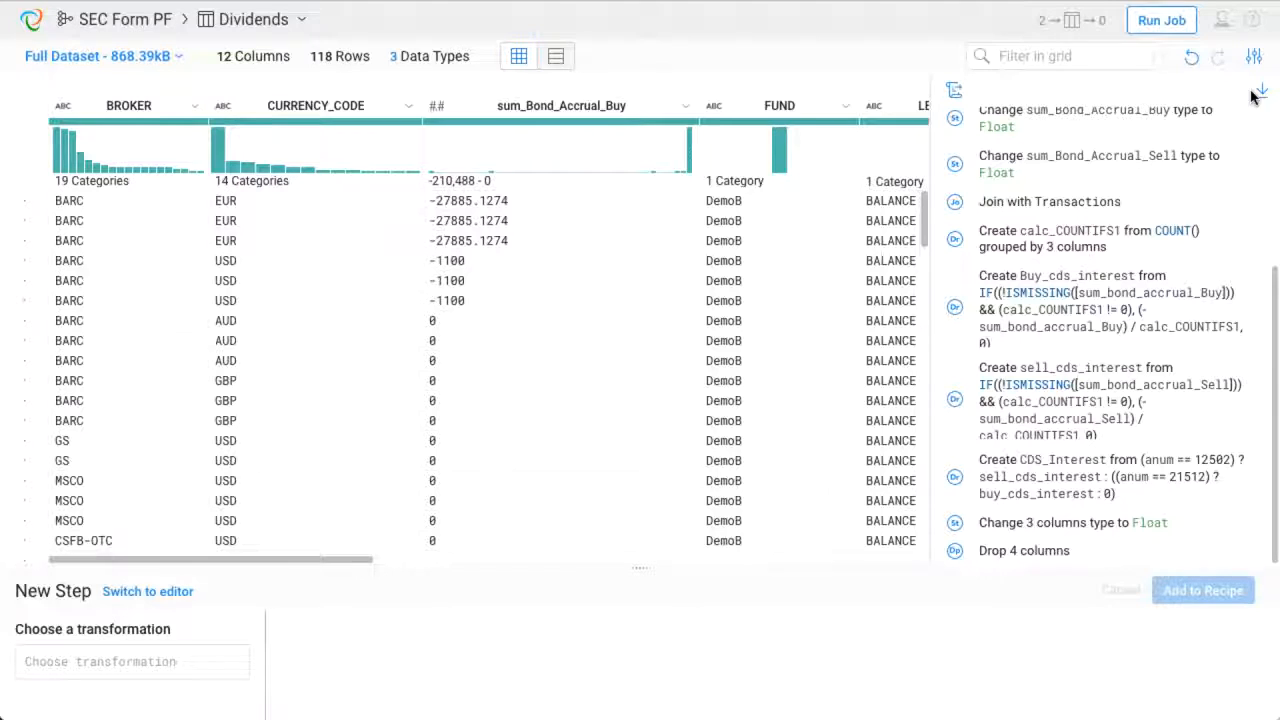
scroll(1214, 152, "up", 6)
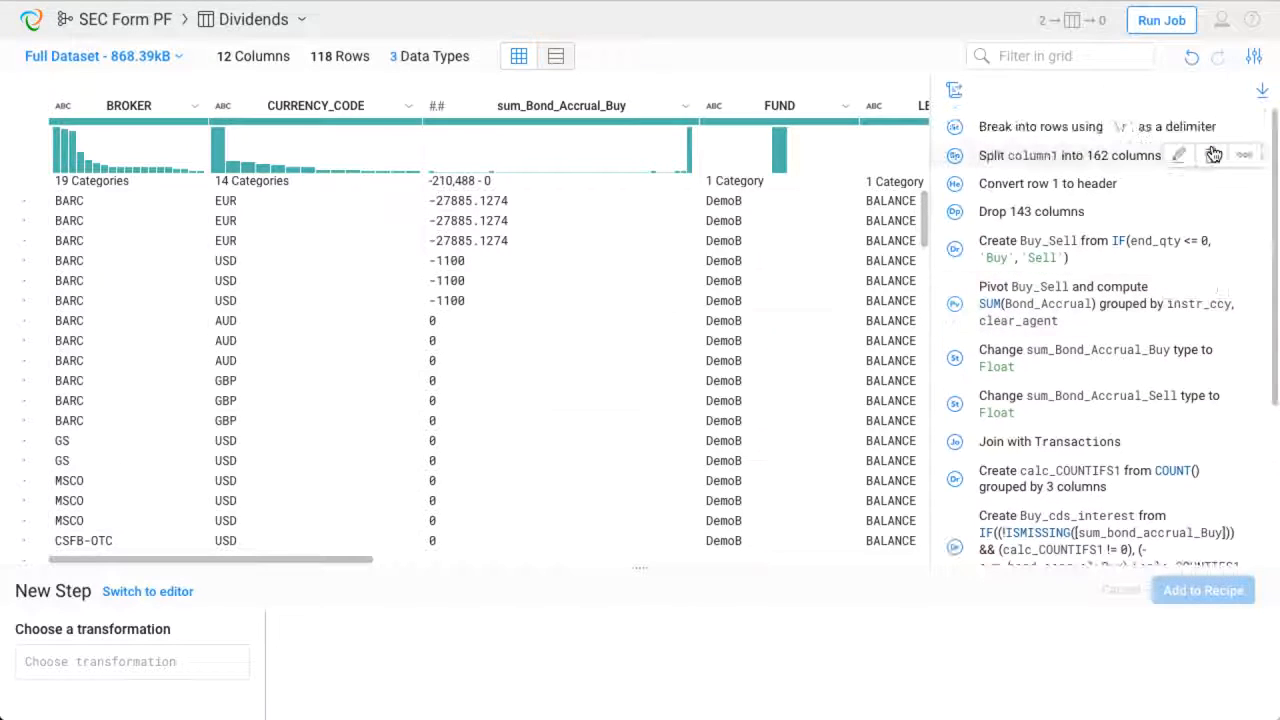
scroll(1214, 155, "down", 5)
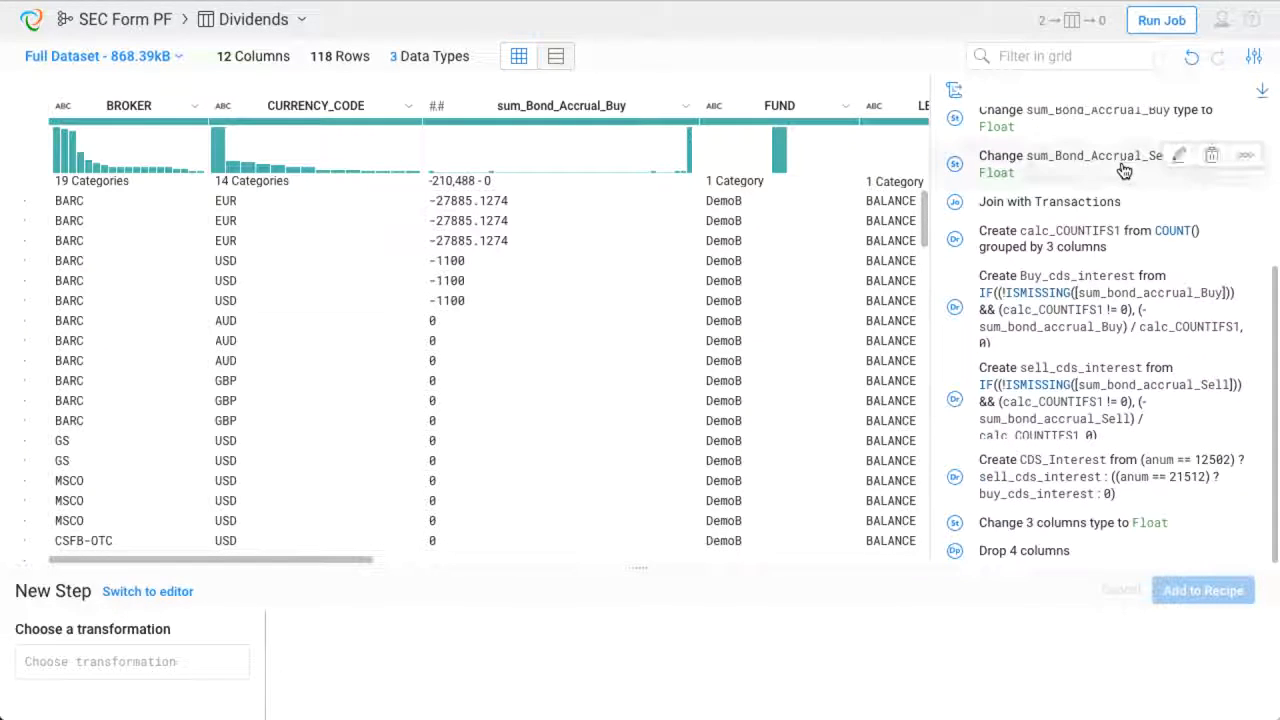
left_click(1075, 245)
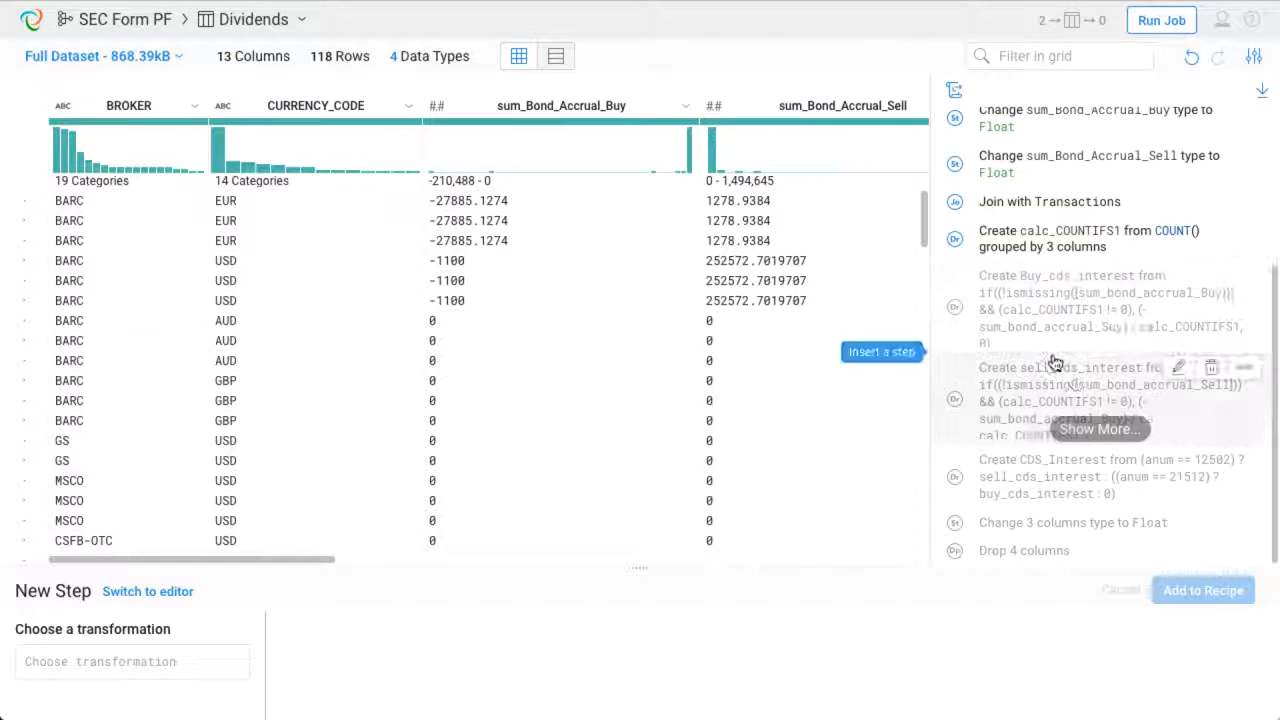
left_click(1042, 465)
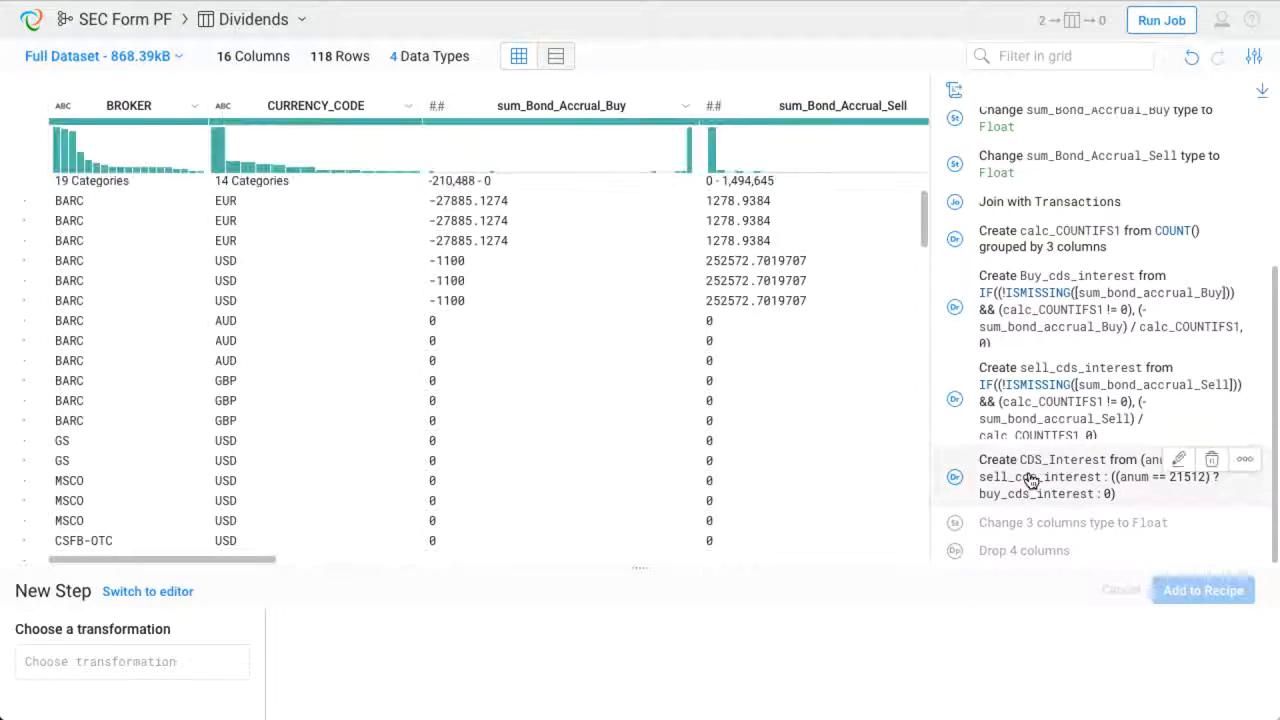
left_click(1022, 550)
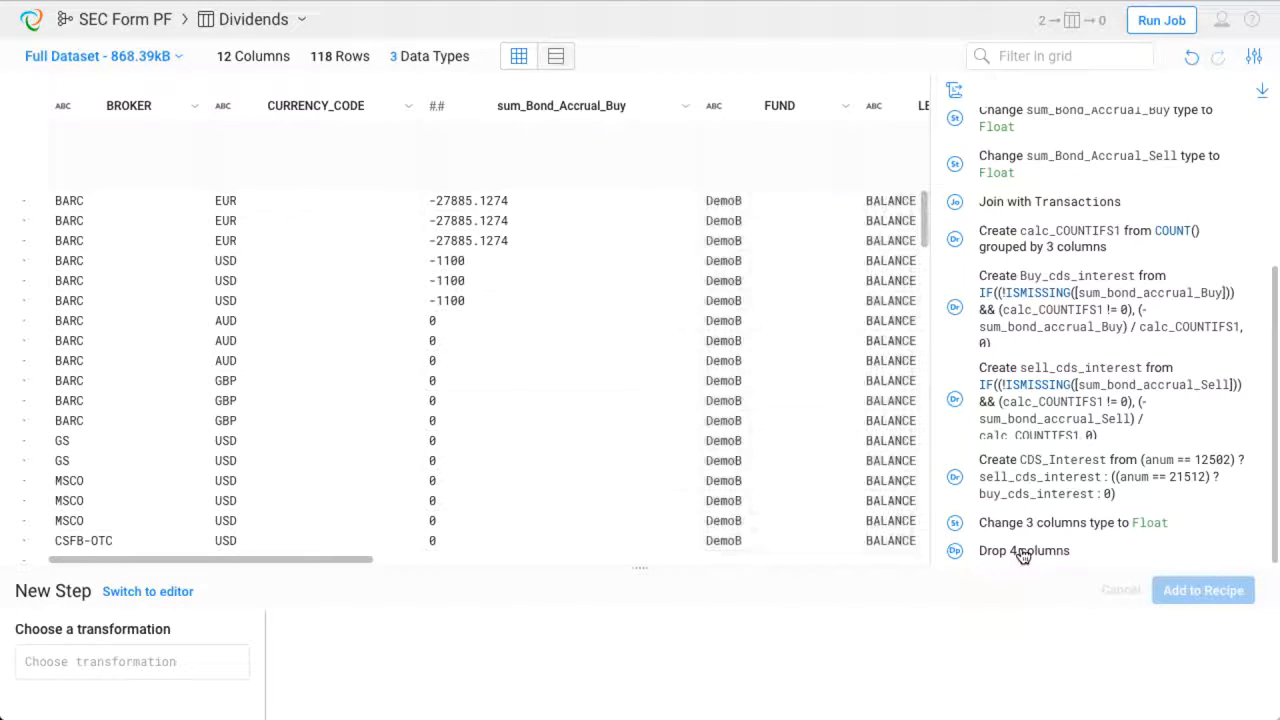
- Open the Buy_cds_interest derive step to review its formula, then leave it without saving
mouse_move(1162, 319)
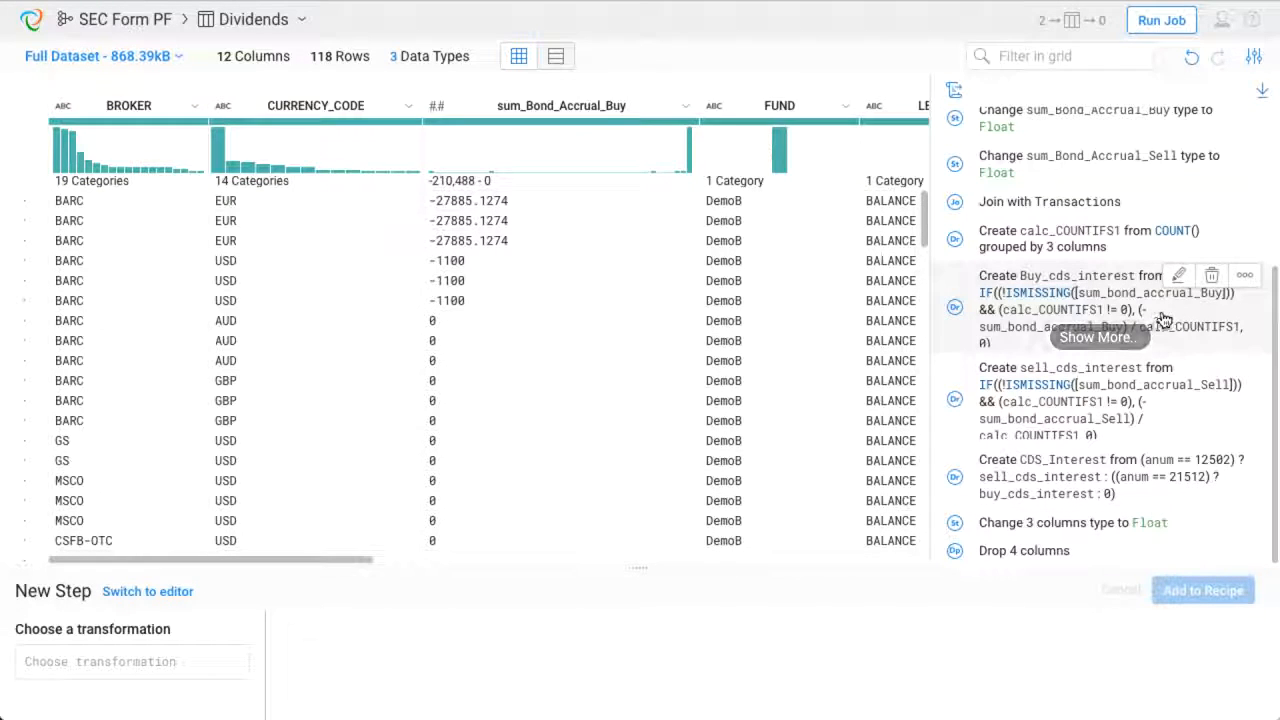
left_click(1177, 276)
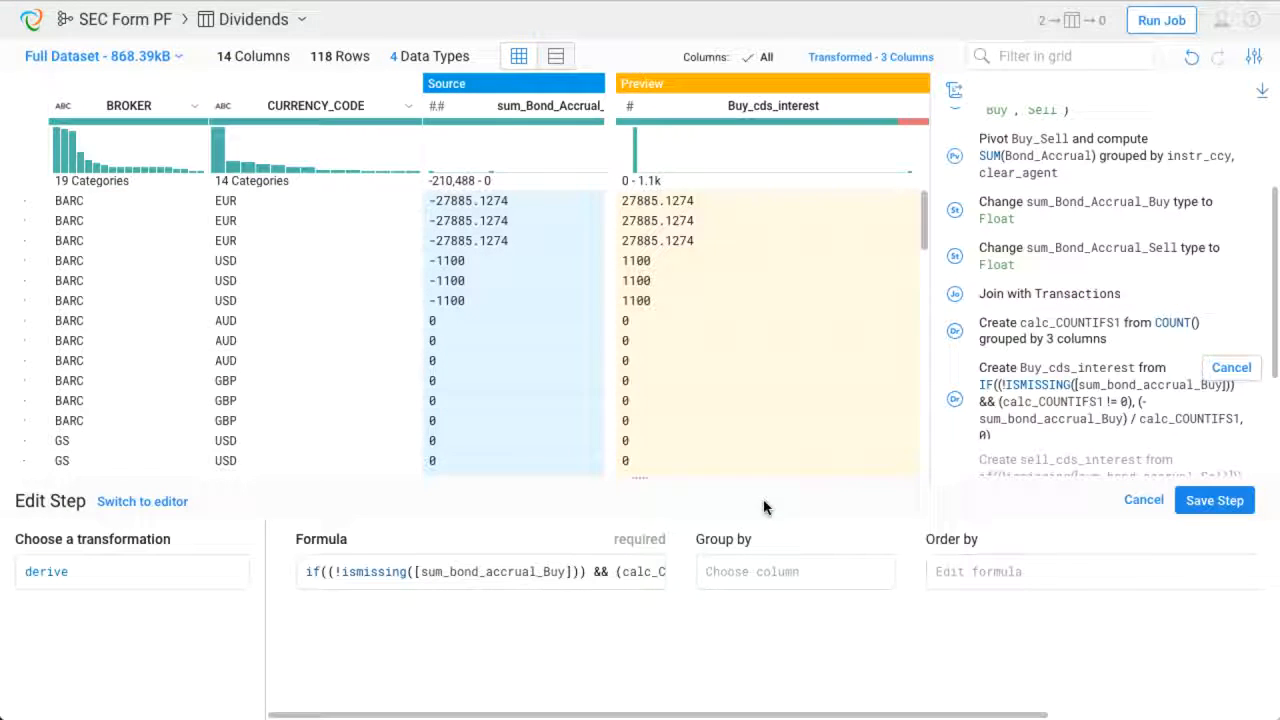
left_click(622, 570)
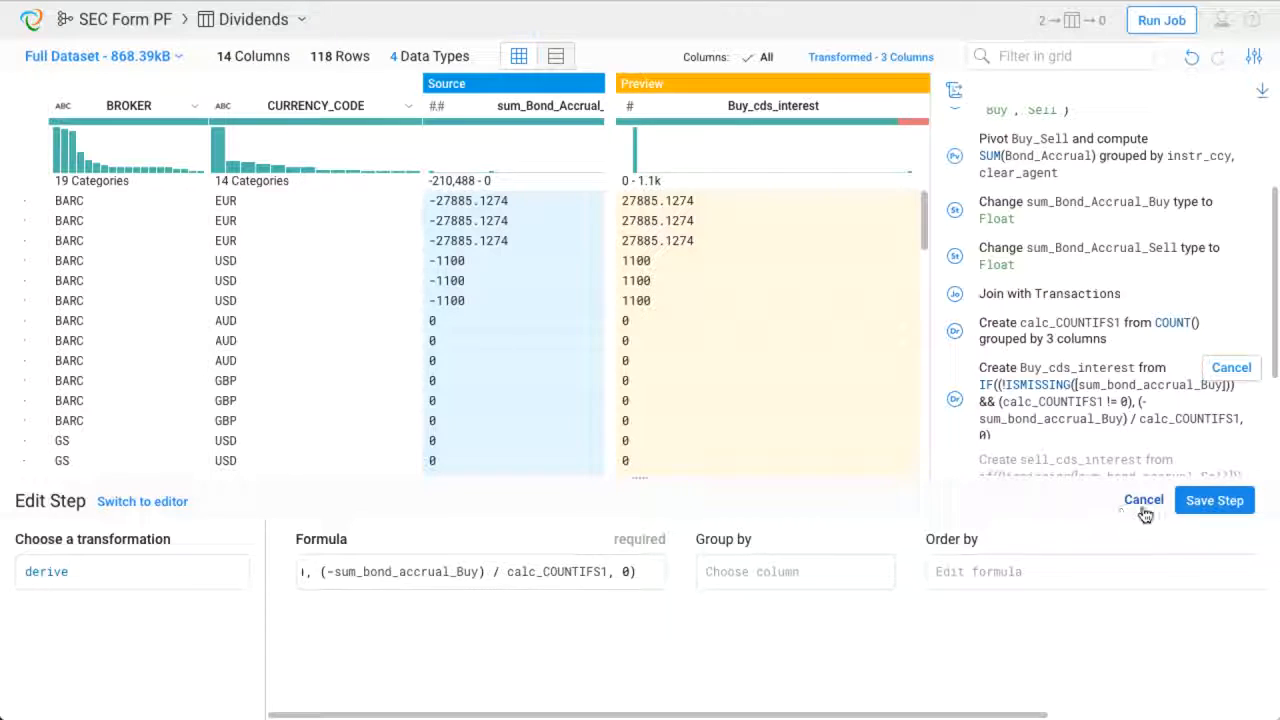
left_click(1198, 500)
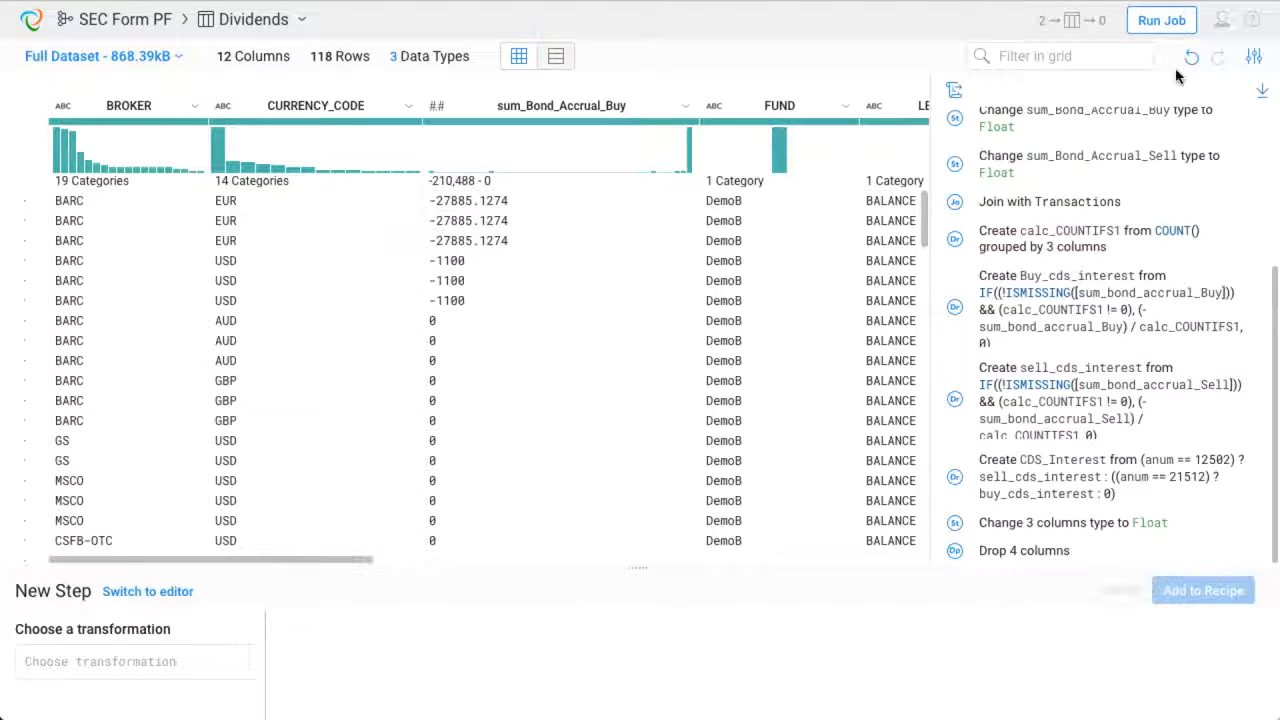
- Run the Dividends job on Trifacta Server with profiling and CSV output, then open its results
left_click(1166, 25)
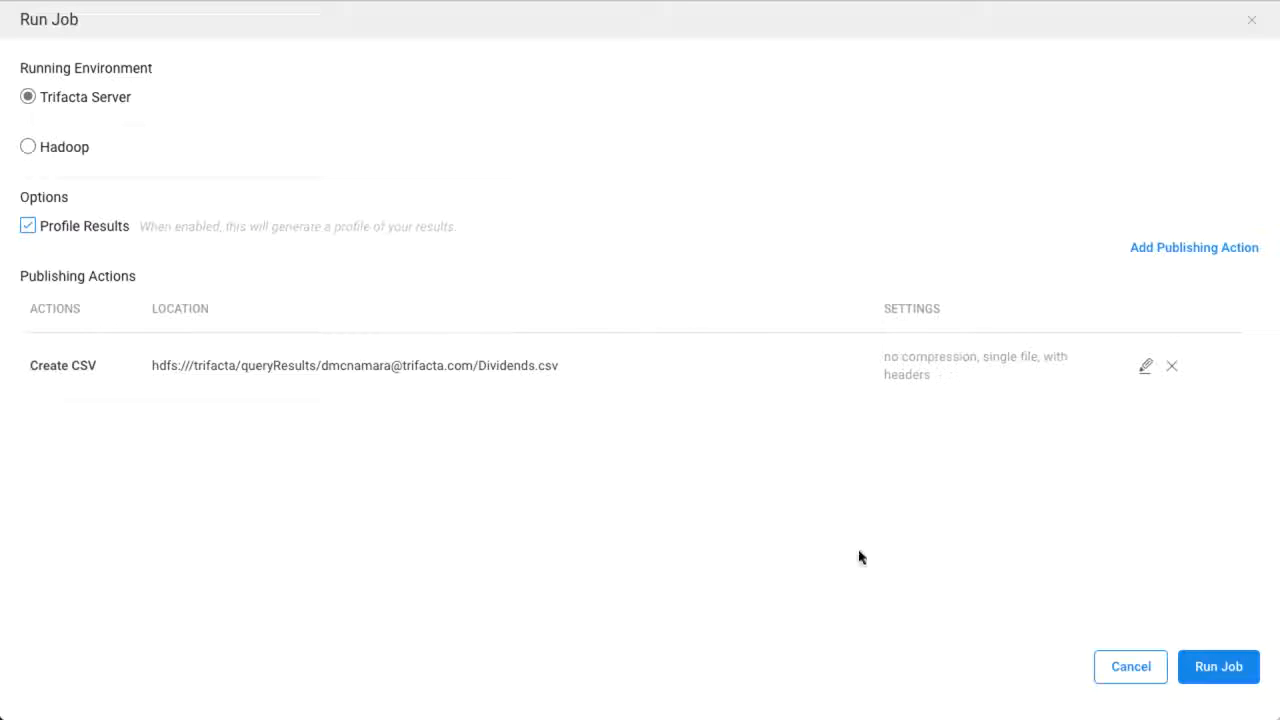
left_click(1208, 670)
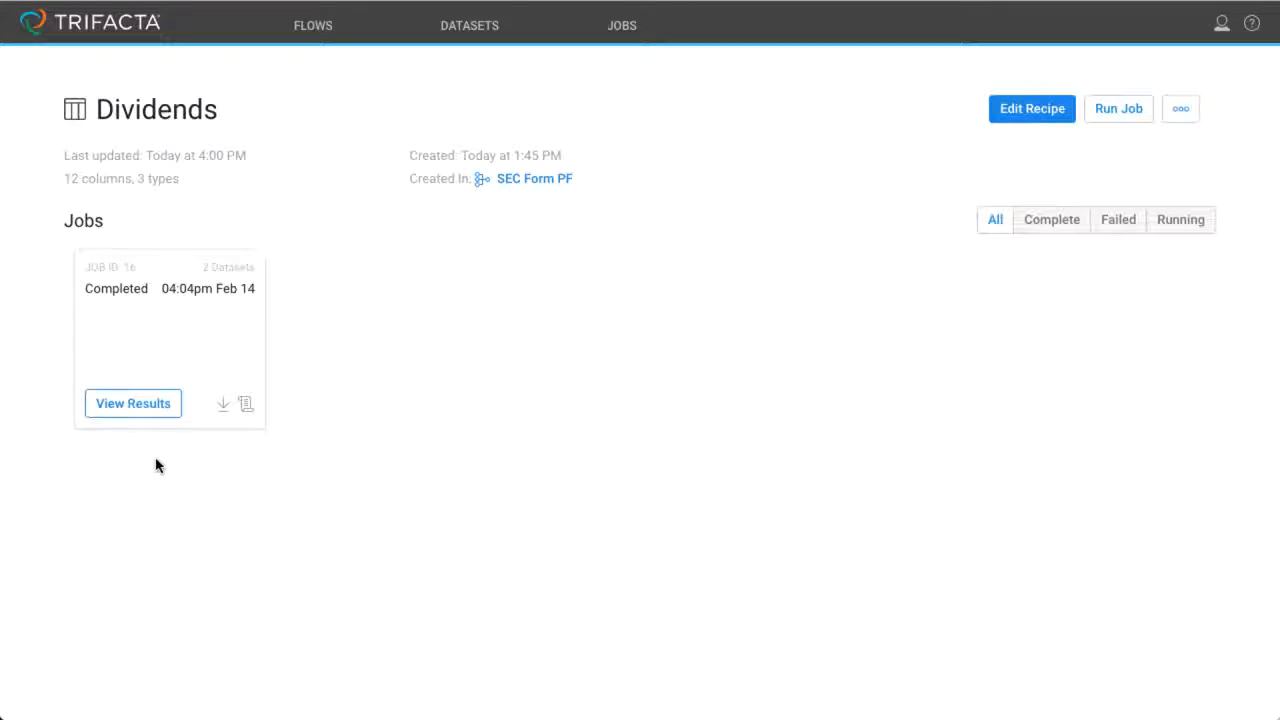
left_click(136, 408)
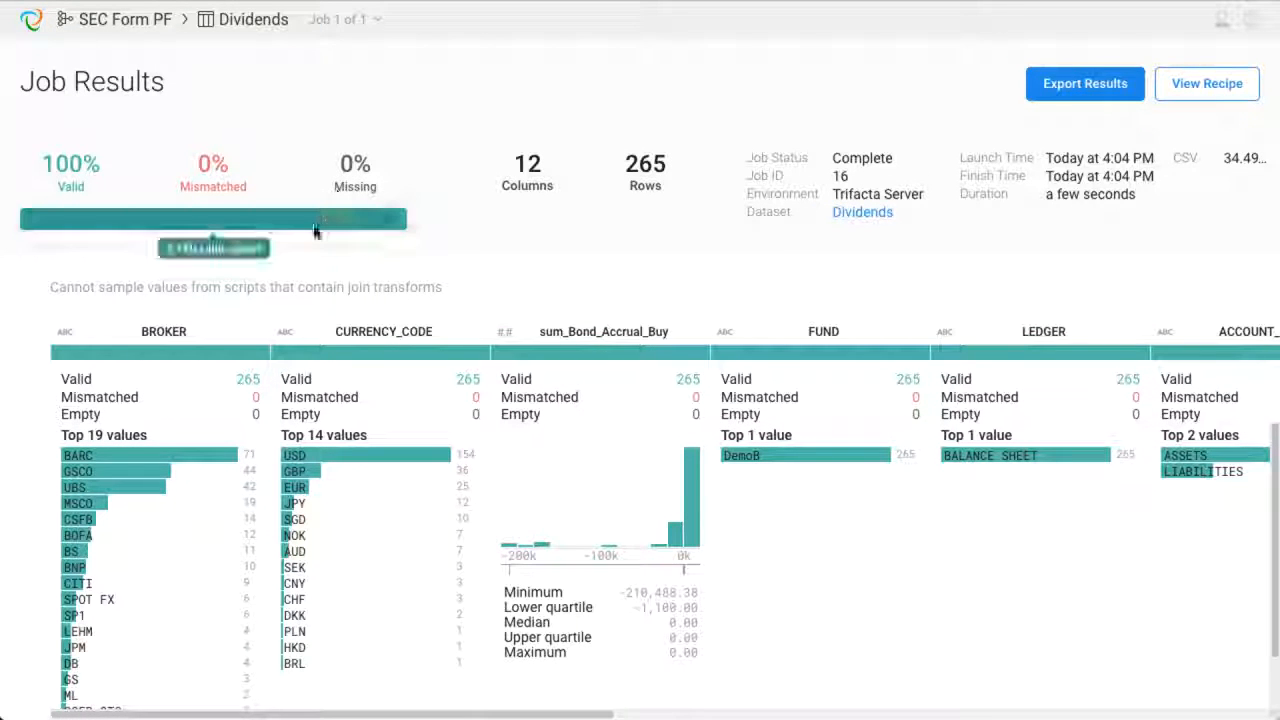
- Examine the job results' column profiles and the export options for the Dividends output
scroll(326, 377, "right", 10)
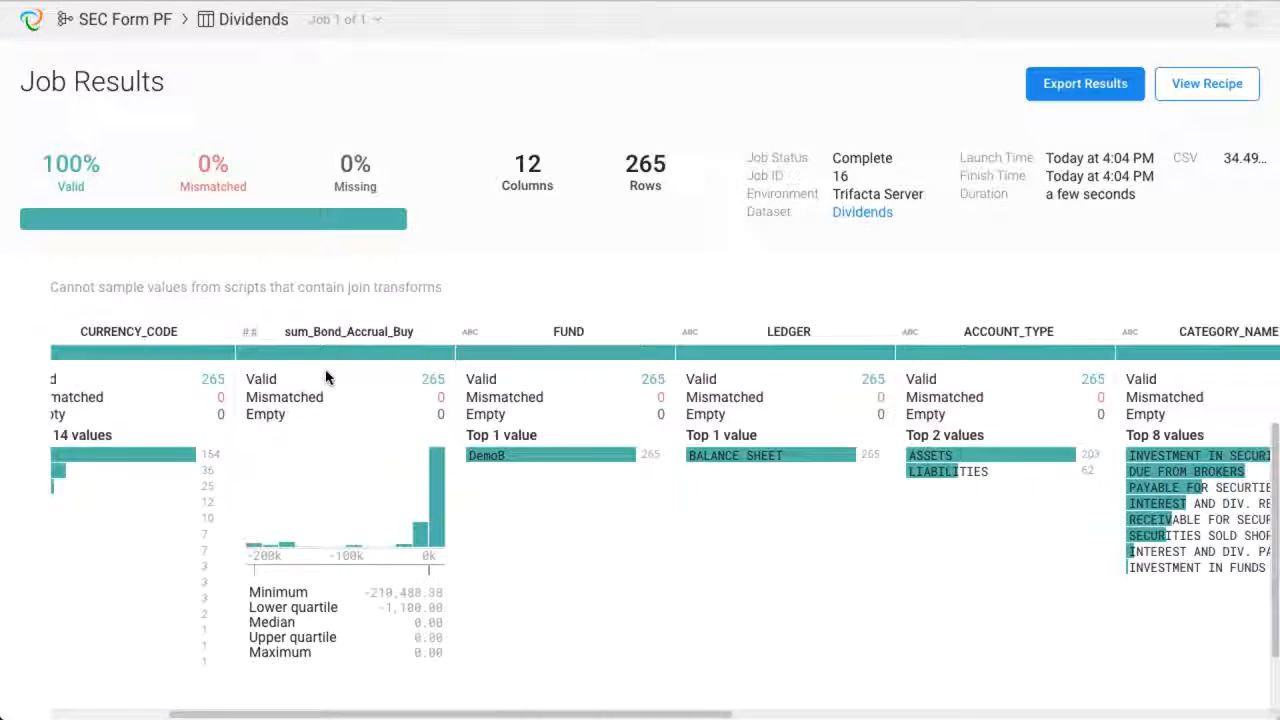
scroll(326, 377, "right", 5)
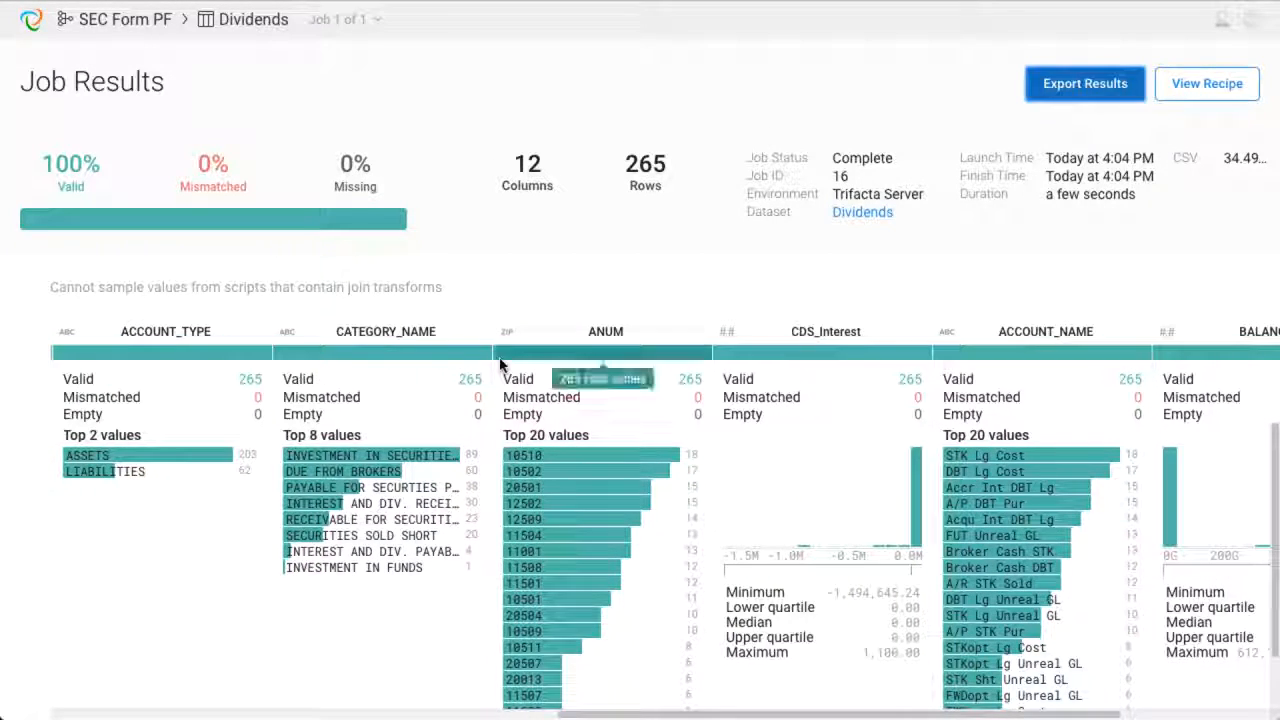
left_click(1068, 95)
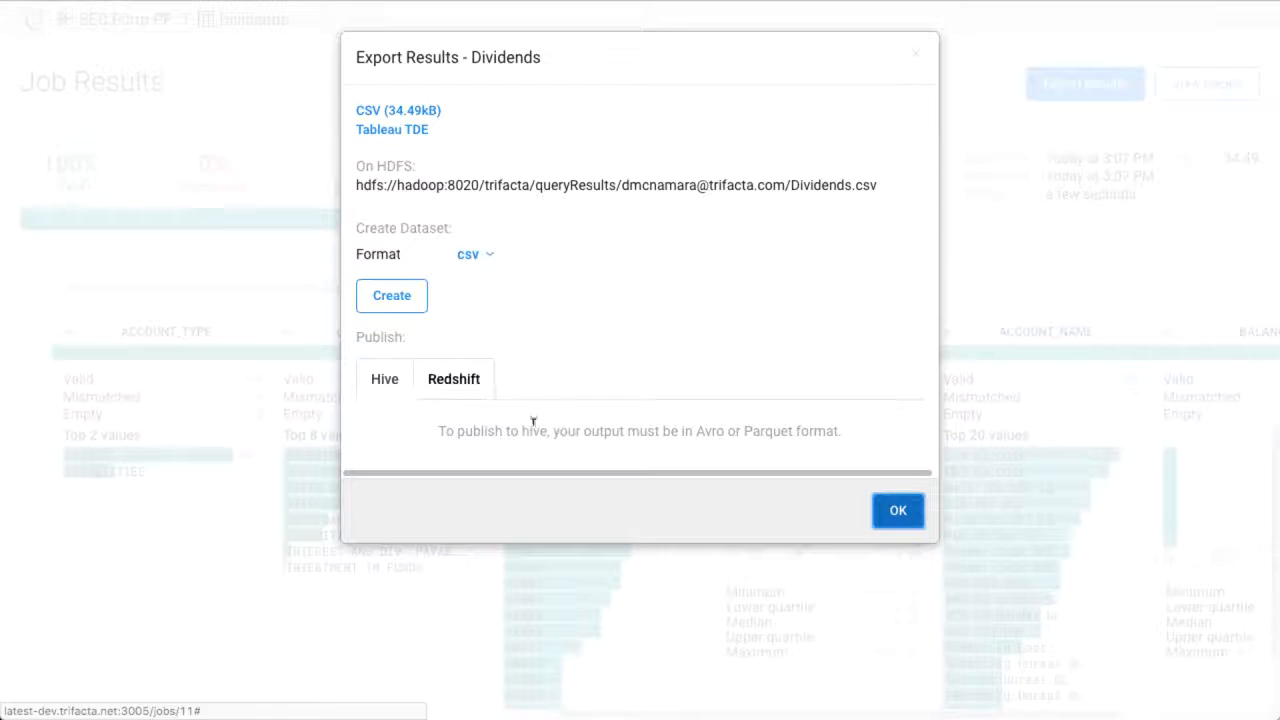
left_click(895, 511)
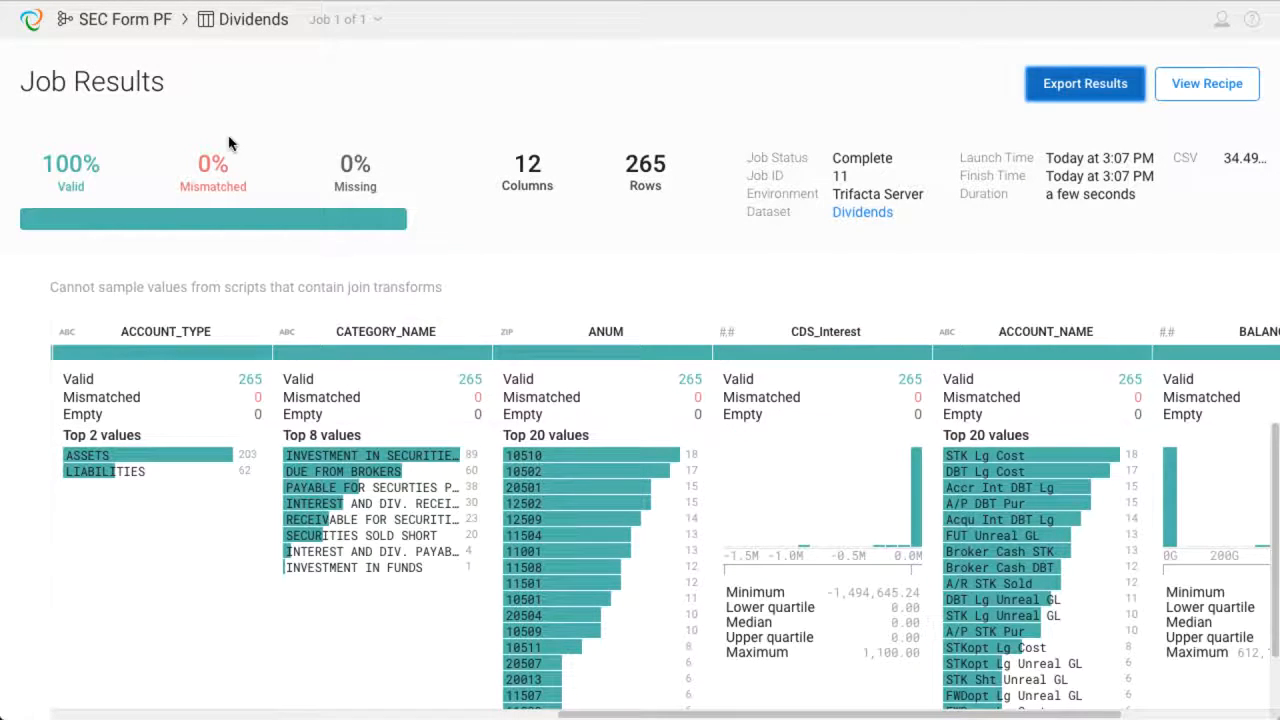
- Return to the SEC Form PF flow and inspect the Transactions dataset and the Dividends recipe details
left_click(111, 24)
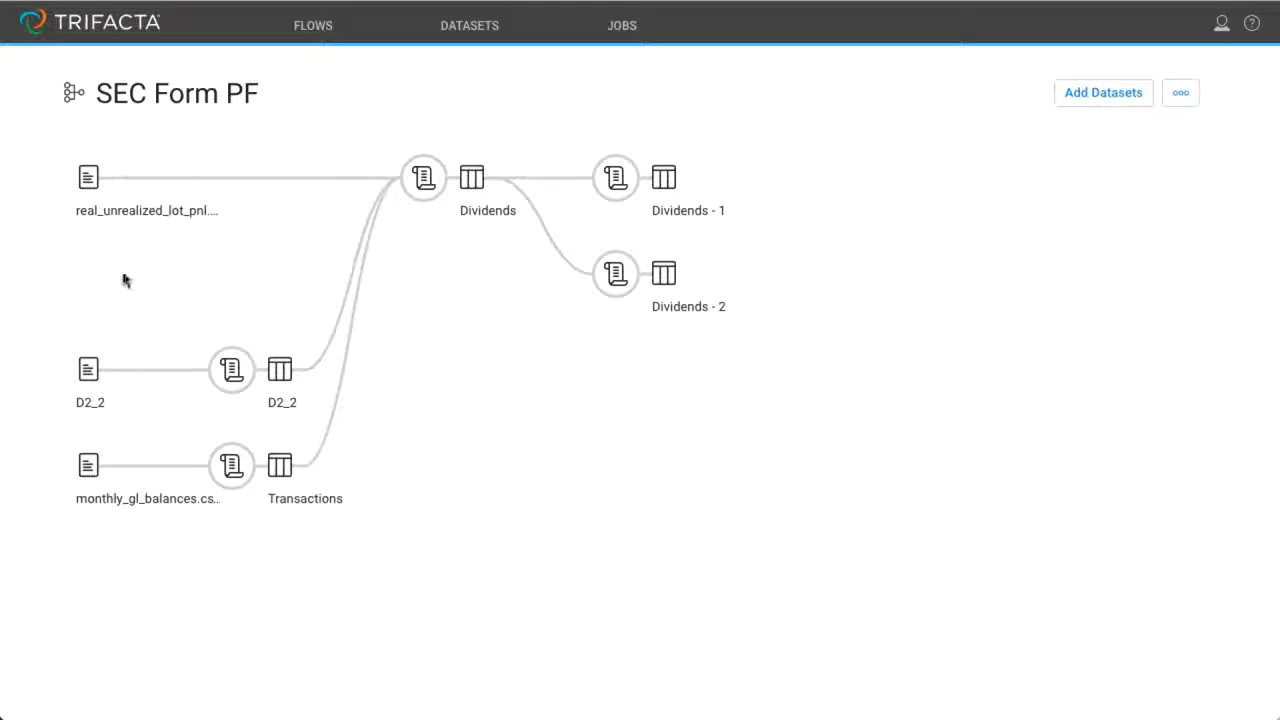
left_click(282, 468)
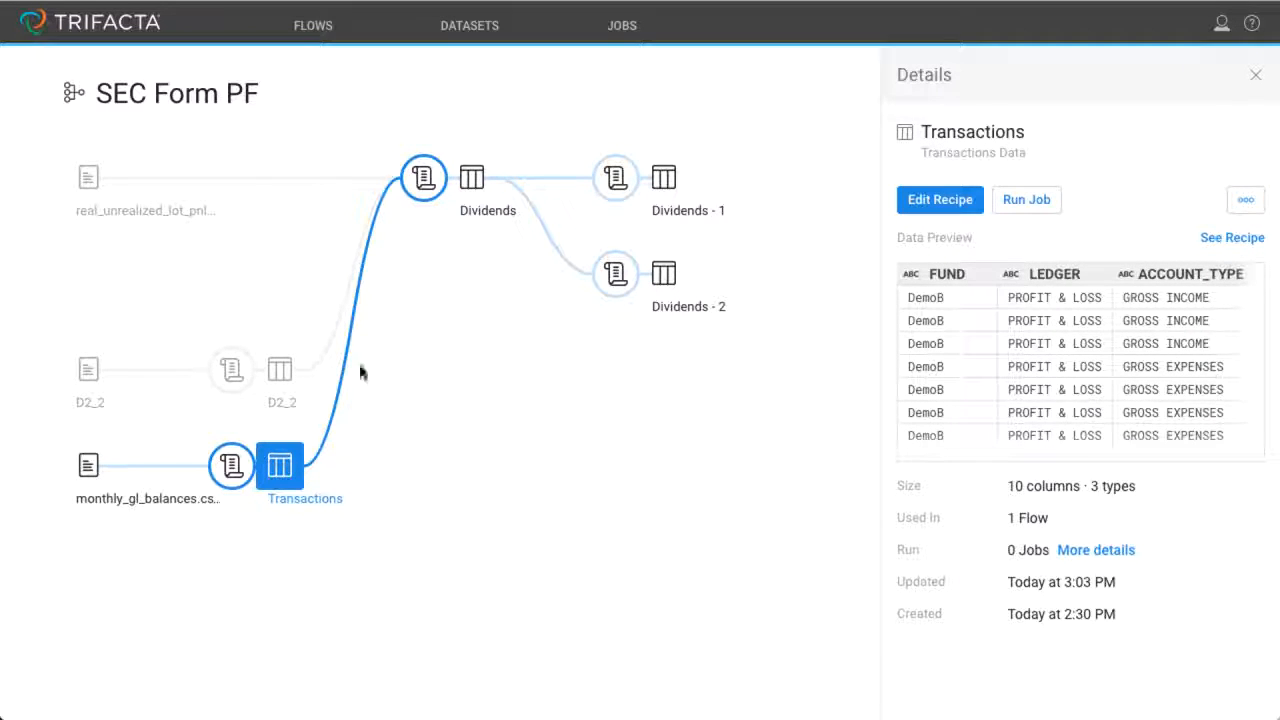
left_click(423, 180)
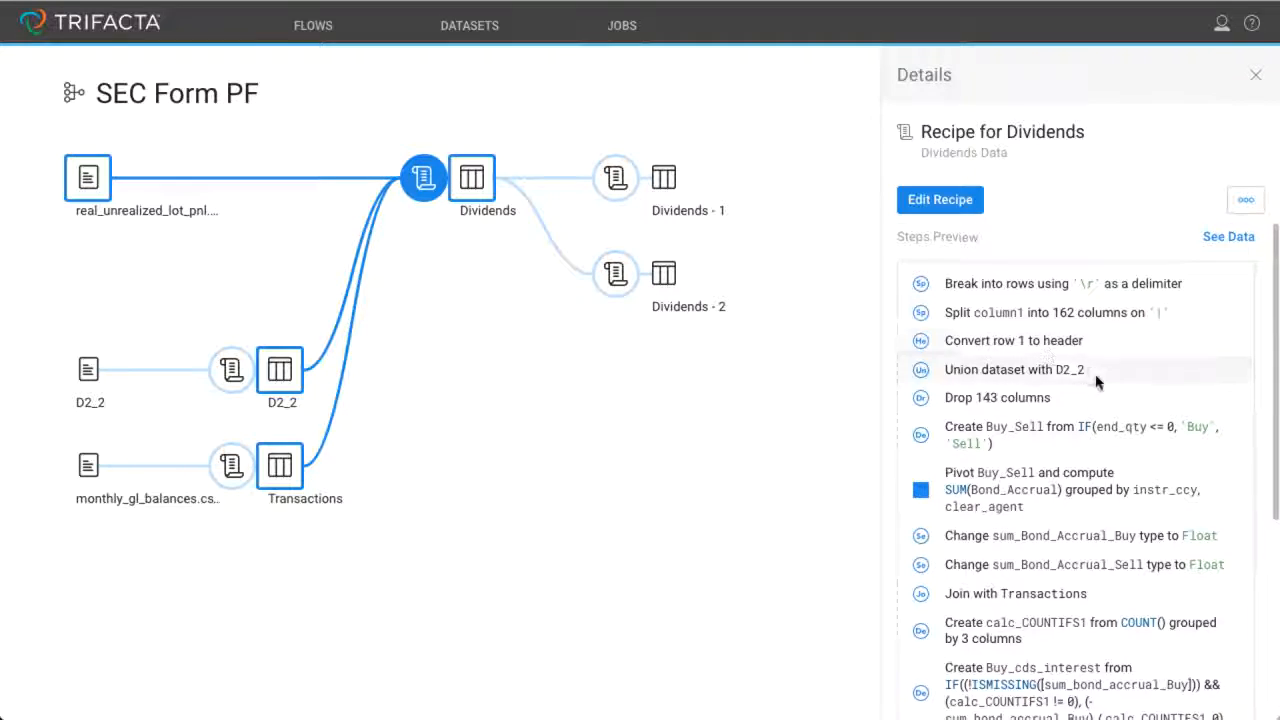
scroll(1095, 375, "down", 6)
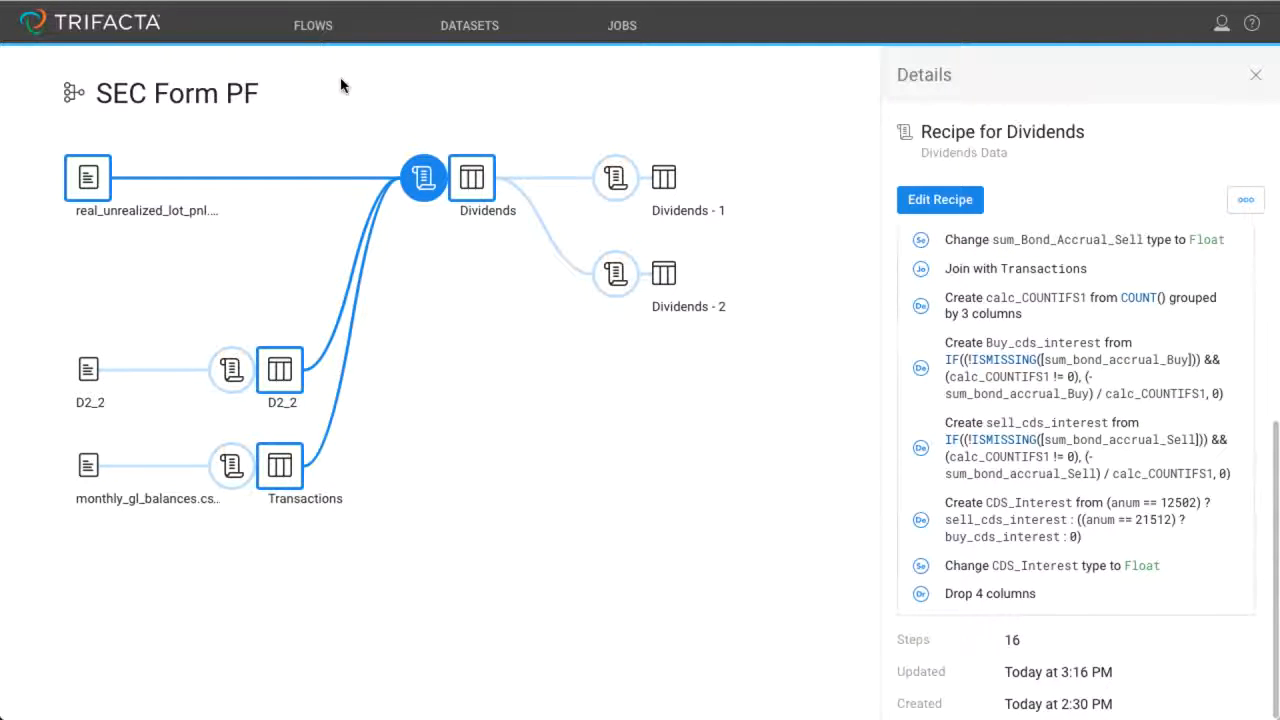
- Share a copy of the SEC Form PF flow with one selected user from the list
left_click(313, 28)
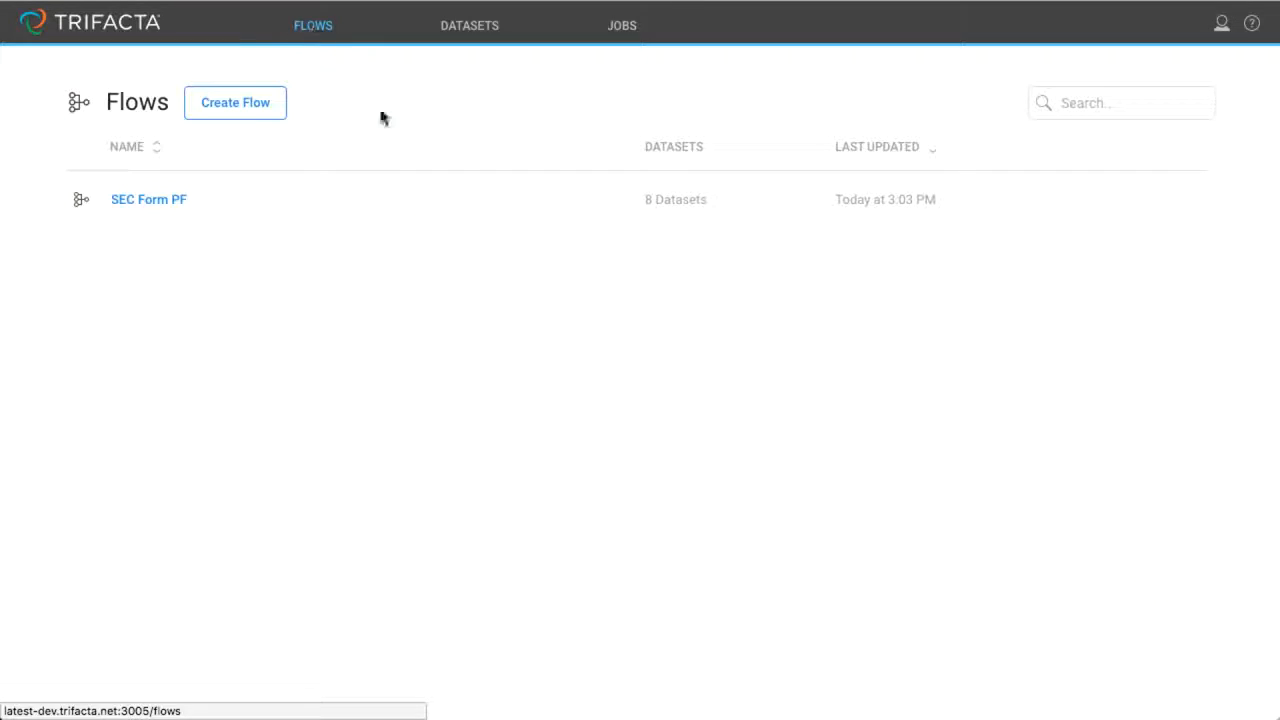
left_click(1168, 200)
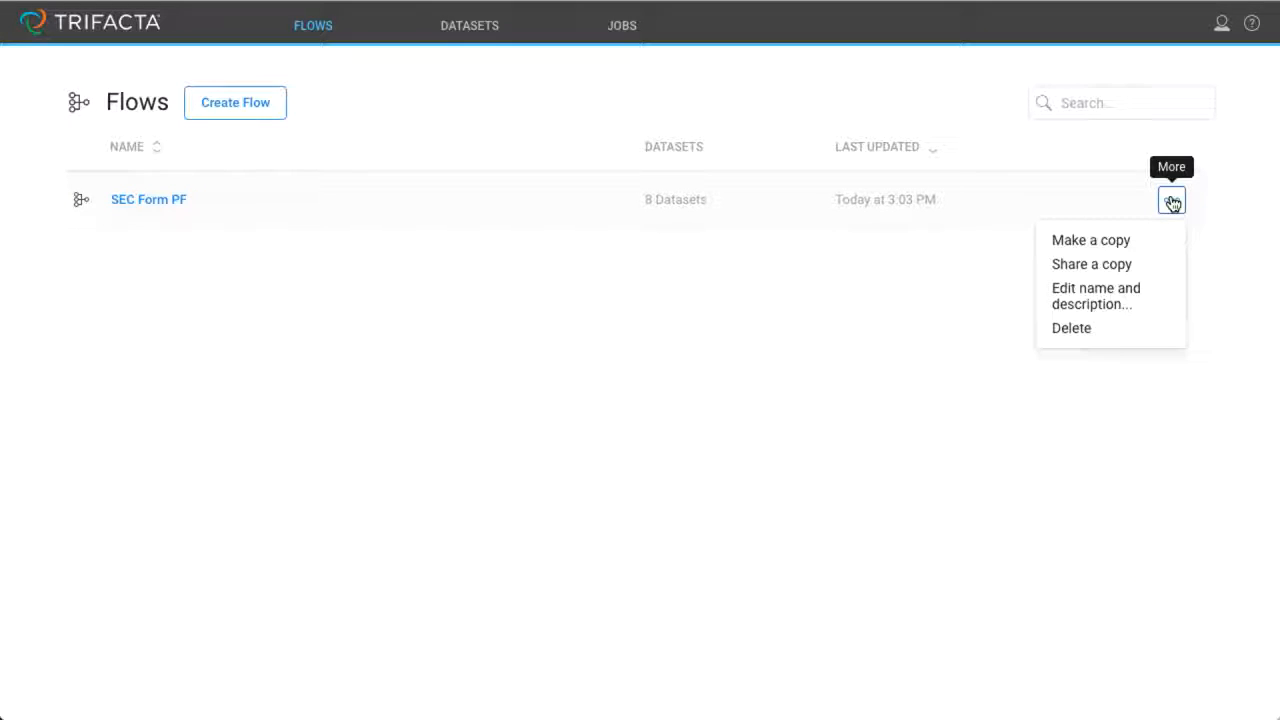
left_click(1114, 265)
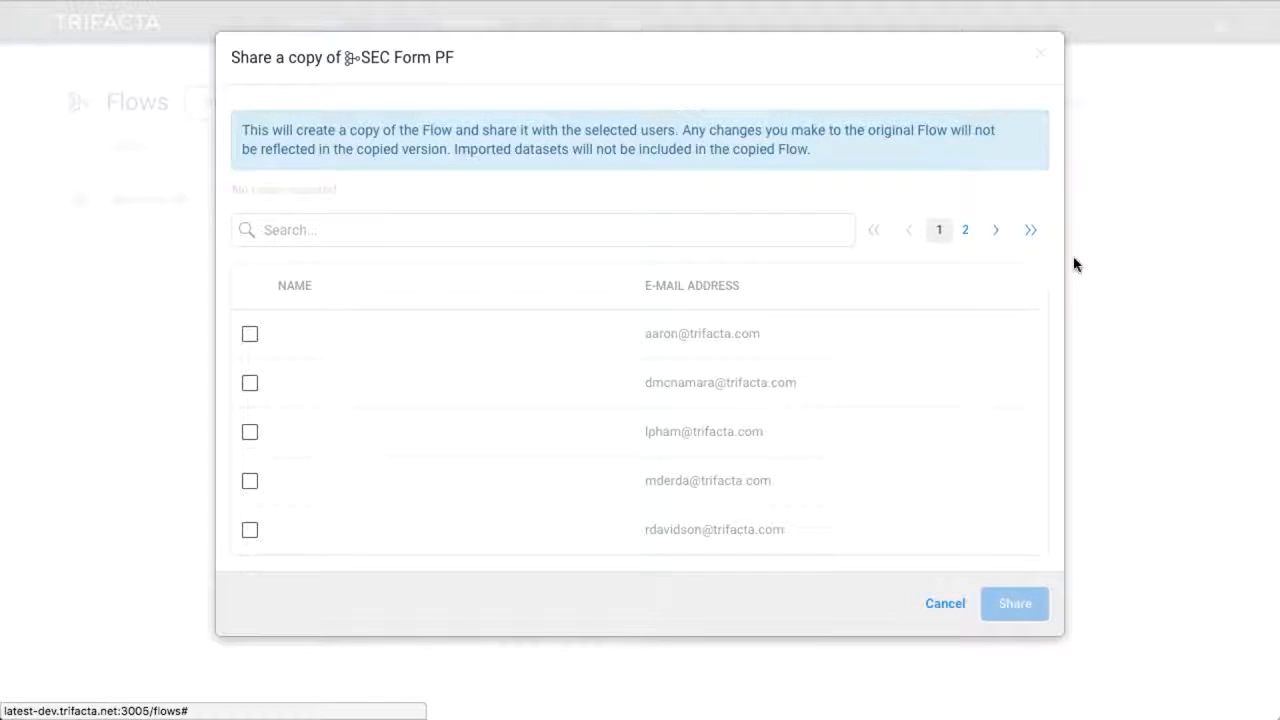
left_click(250, 385)
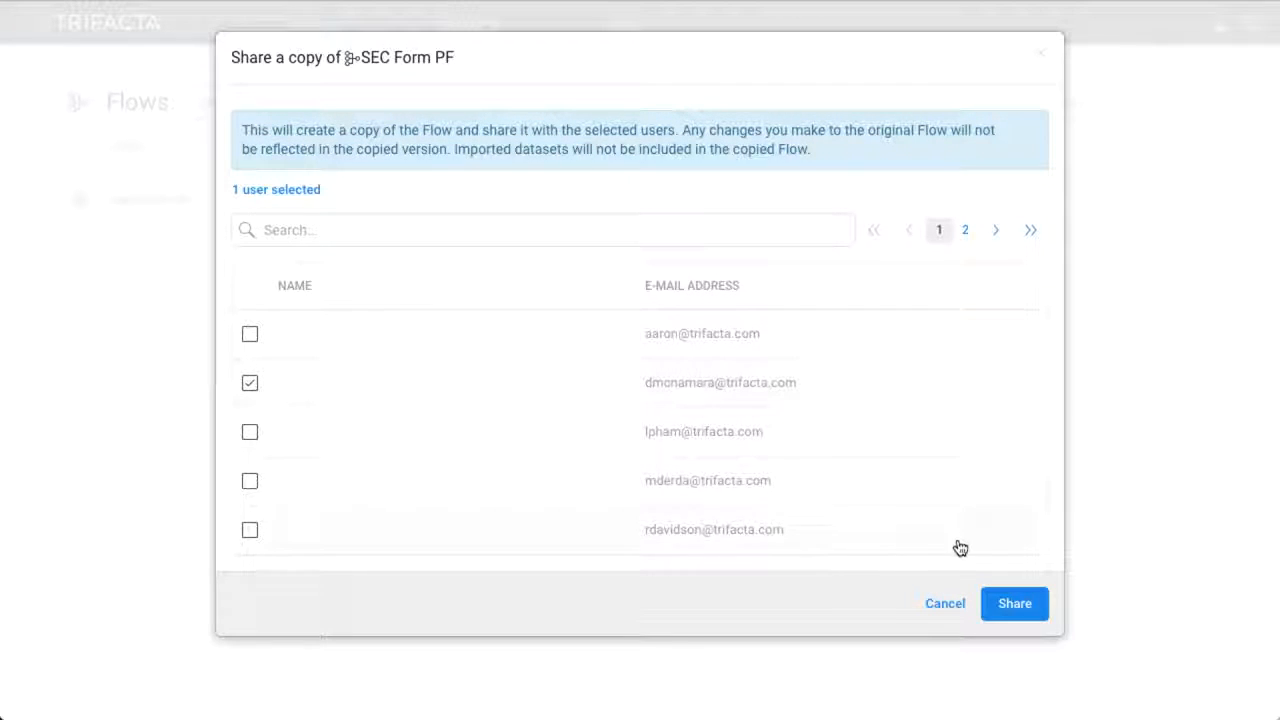
left_click(1013, 606)
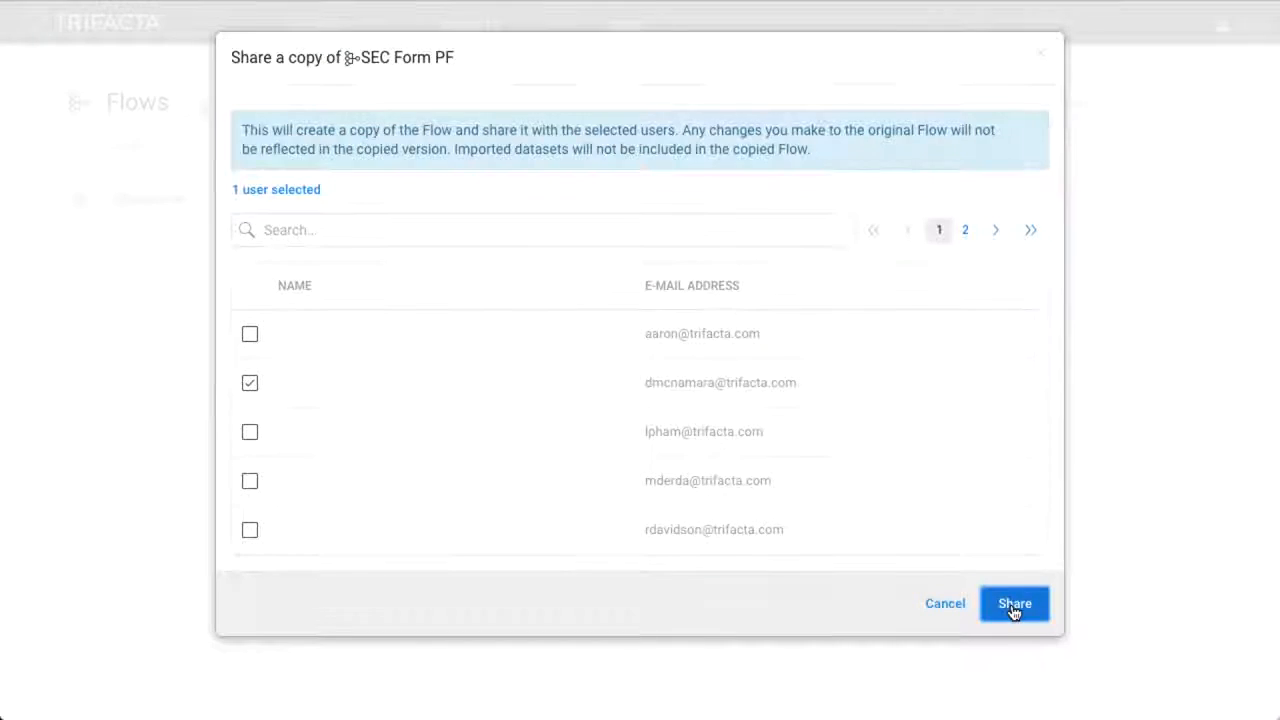